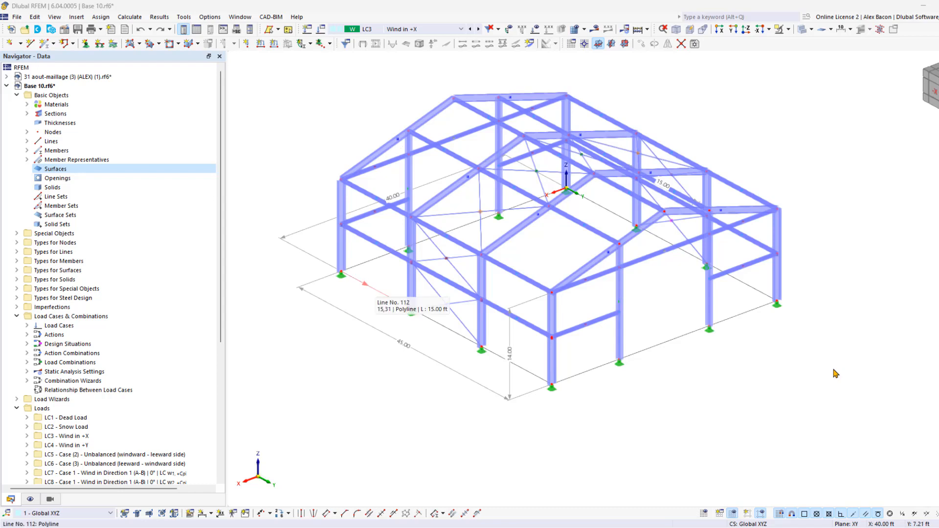
Draw a single line along the base from the corner column's node at X 40, Y 0, Z 0 ft to the adjacent column's base node
left_click(374, 290)
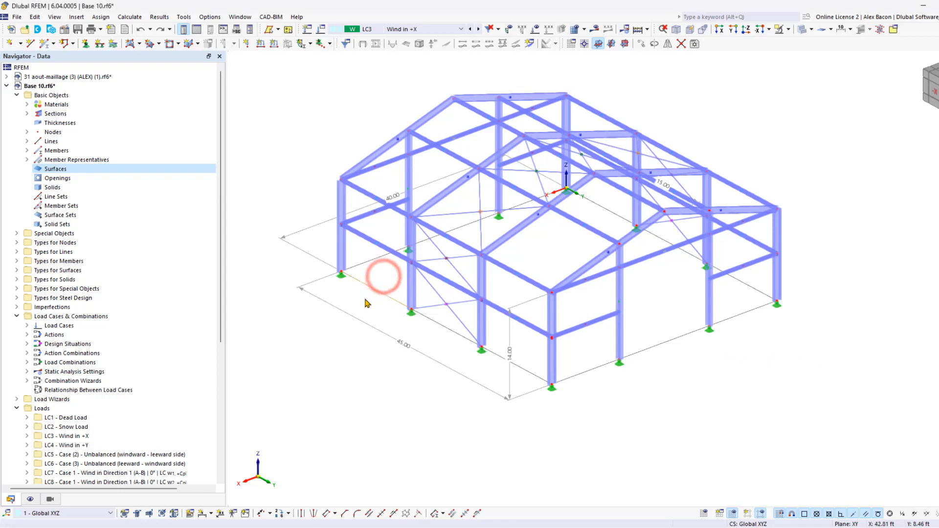
key("Escape")
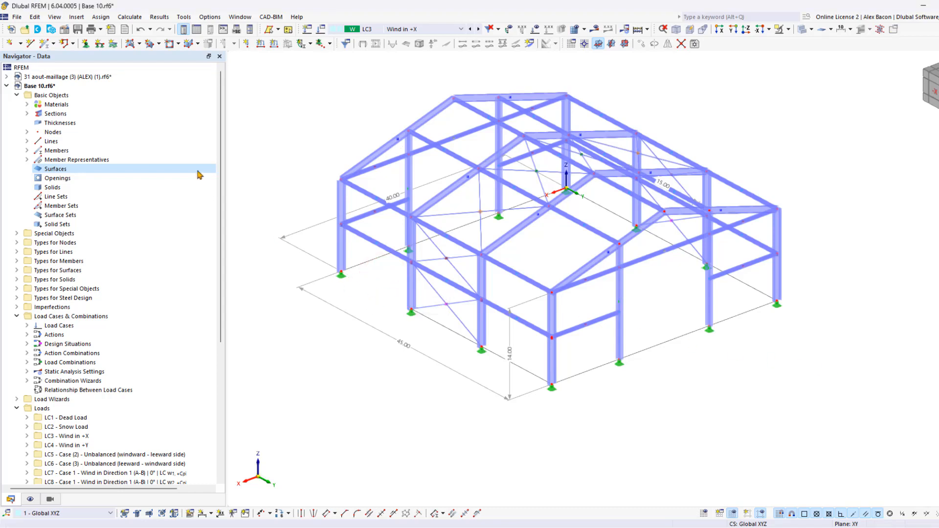
left_click(30, 43)
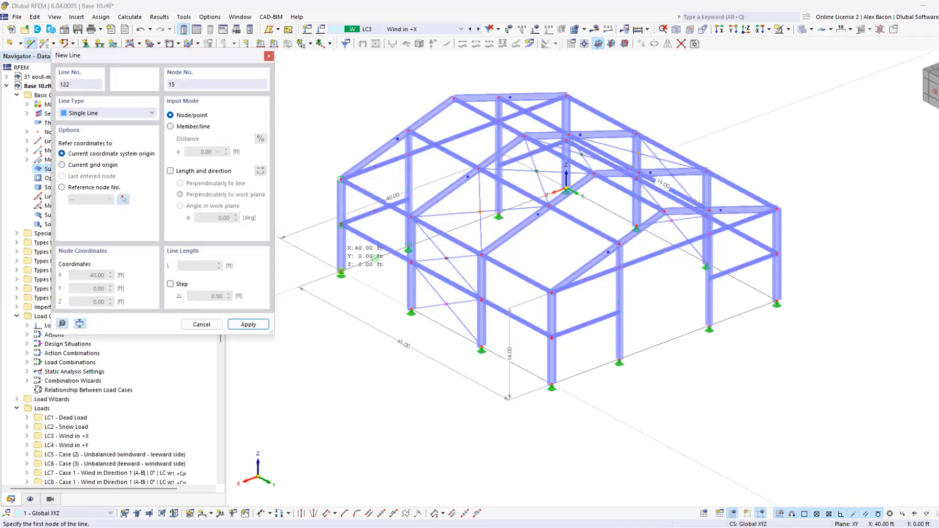
left_click(341, 271)
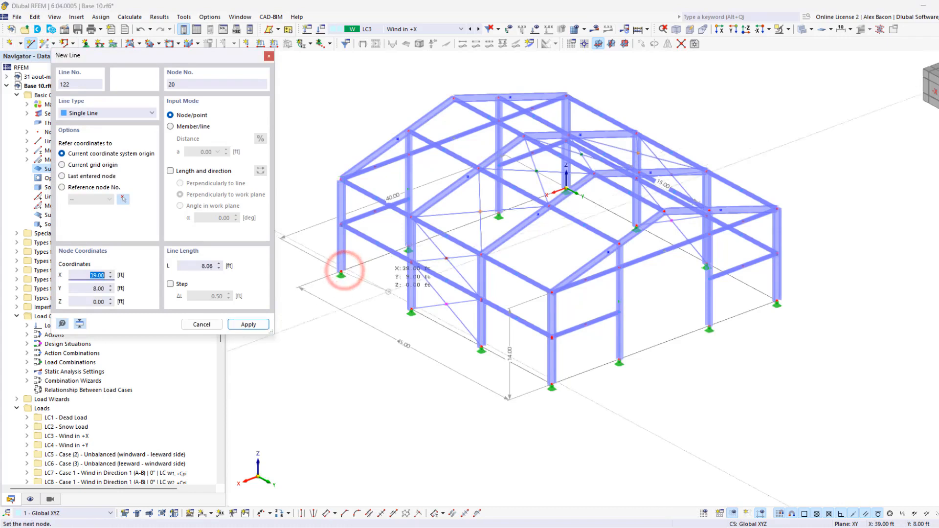
left_click(411, 311)
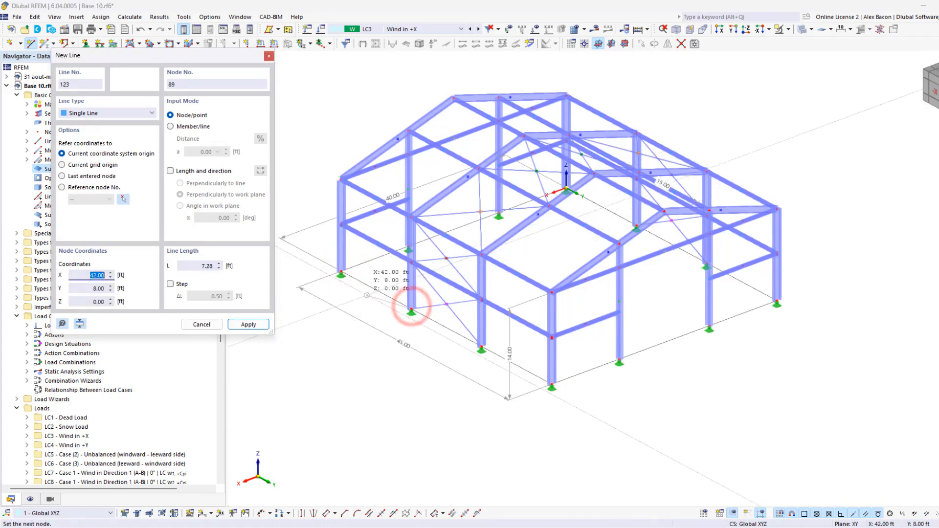
key("Escape")
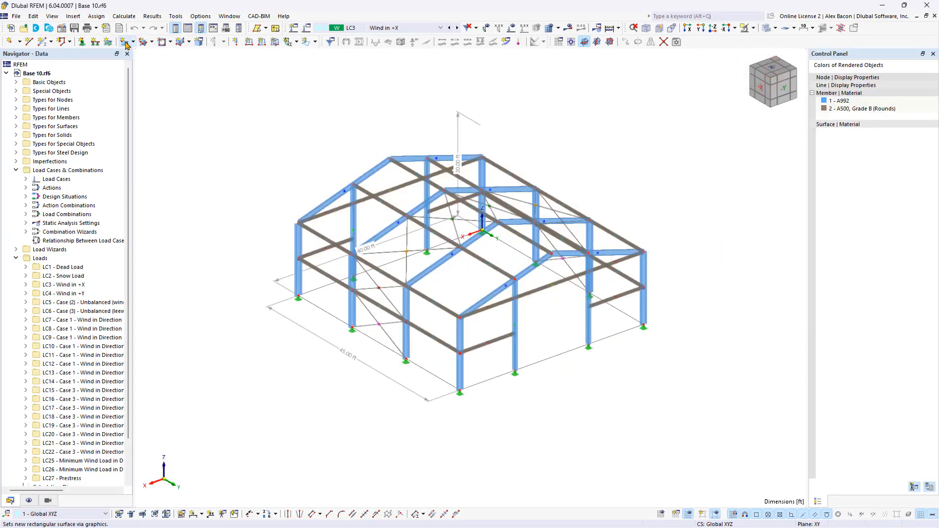
Start a new rectangular surface and set its stiffness type to Load Transfer
left_click(126, 42)
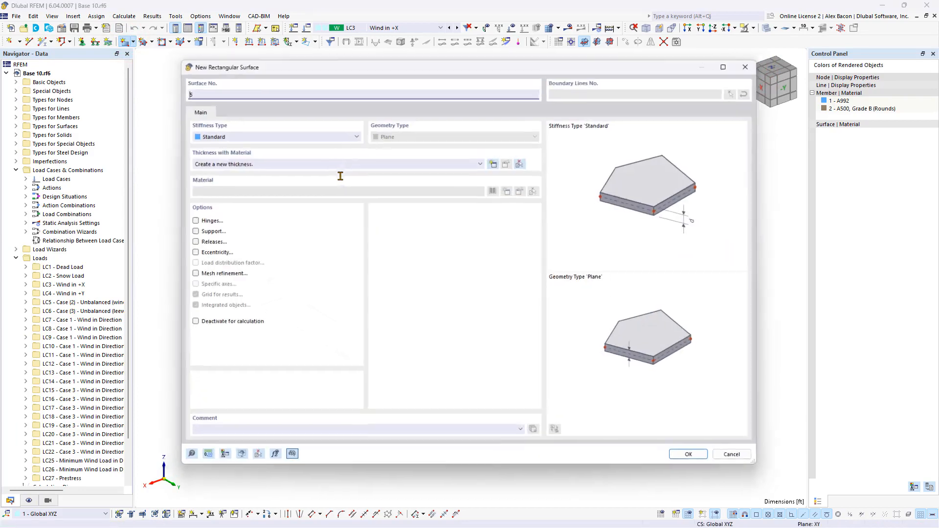
left_click(281, 134)
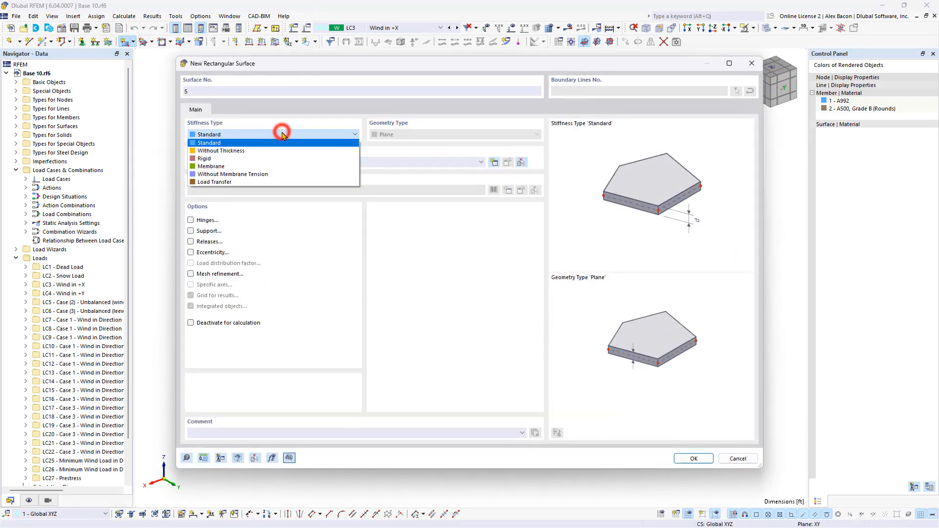
left_click(241, 181)
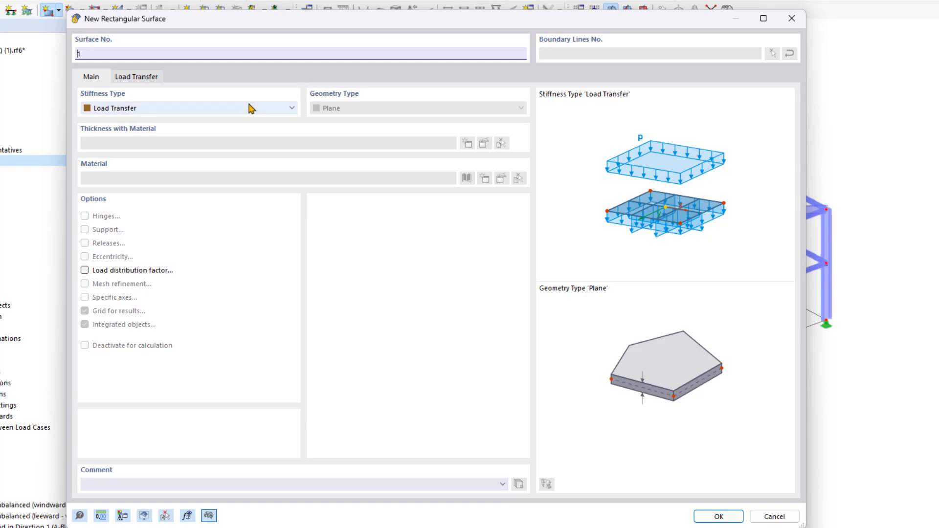
left_click(225, 107)
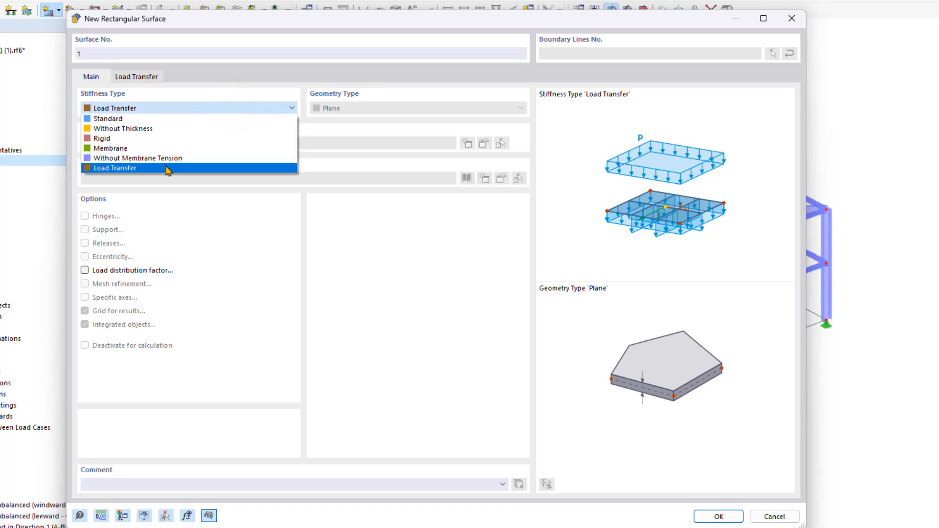
left_click(167, 168)
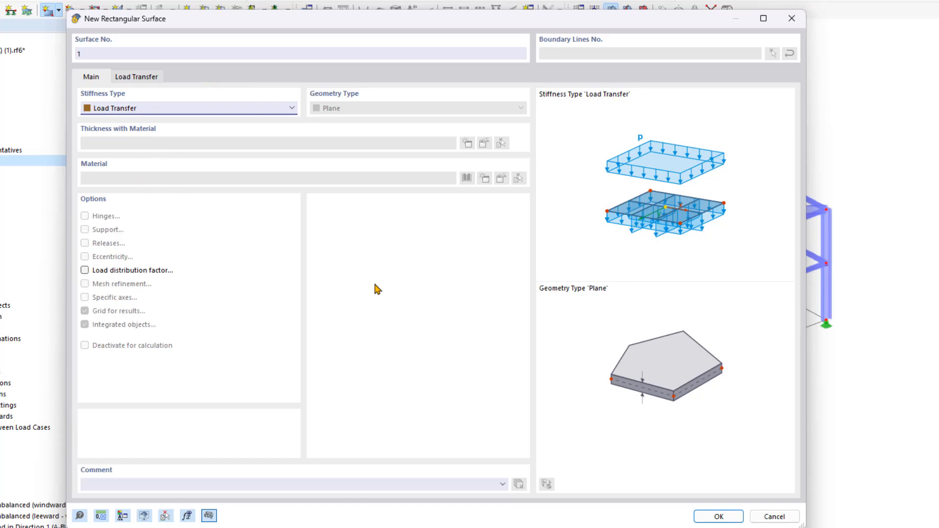
Set the rectangular surface's load transfer direction to x & y | Stripes and accept the surface settings
left_click(375, 285)
left_click(145, 77)
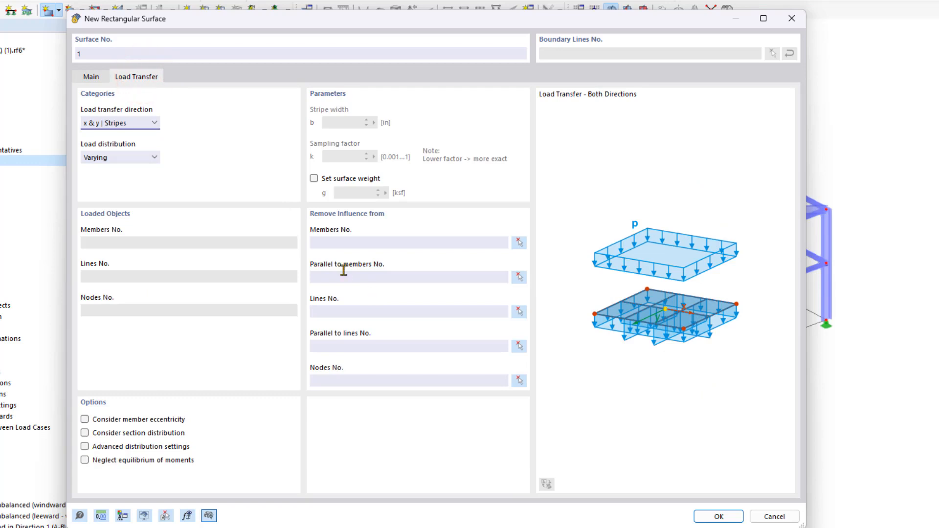
left_click(137, 123)
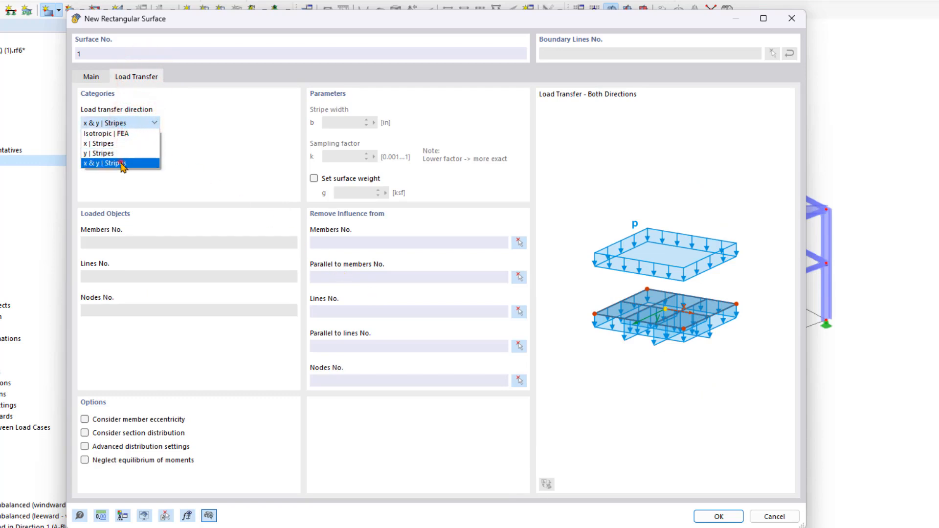
left_click(122, 163)
left_click(729, 513)
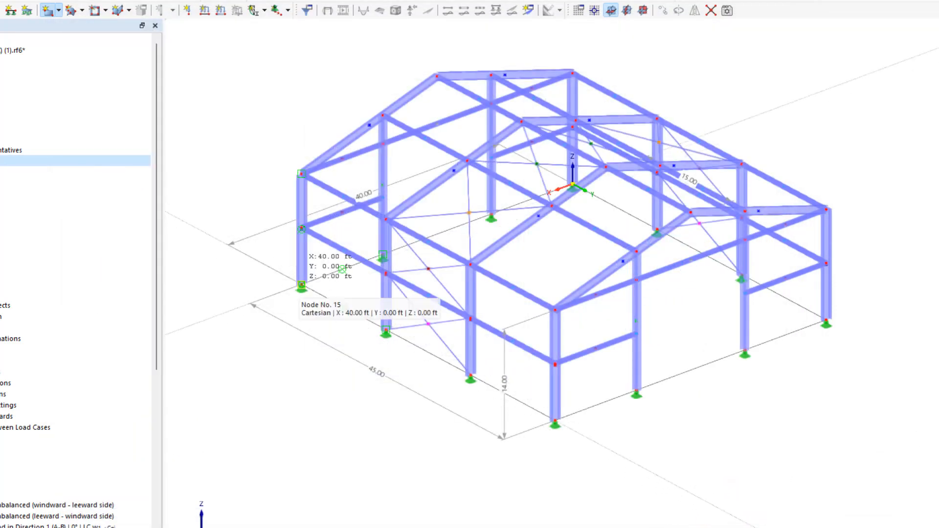
Place the rectangular surface on the long side wall, from node 15 (40, 0, 0 ft) to node 62 (40, 45, 14 ft)
left_click(301, 284)
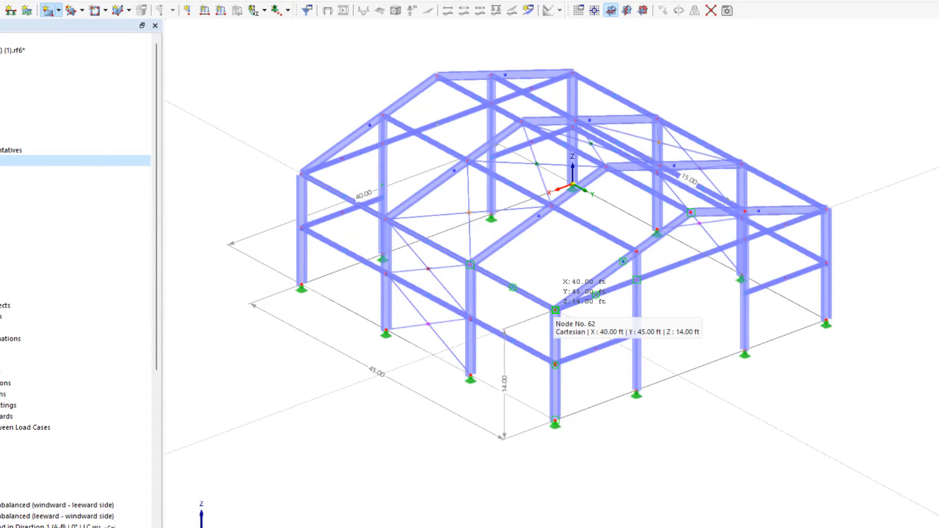
left_click(556, 310)
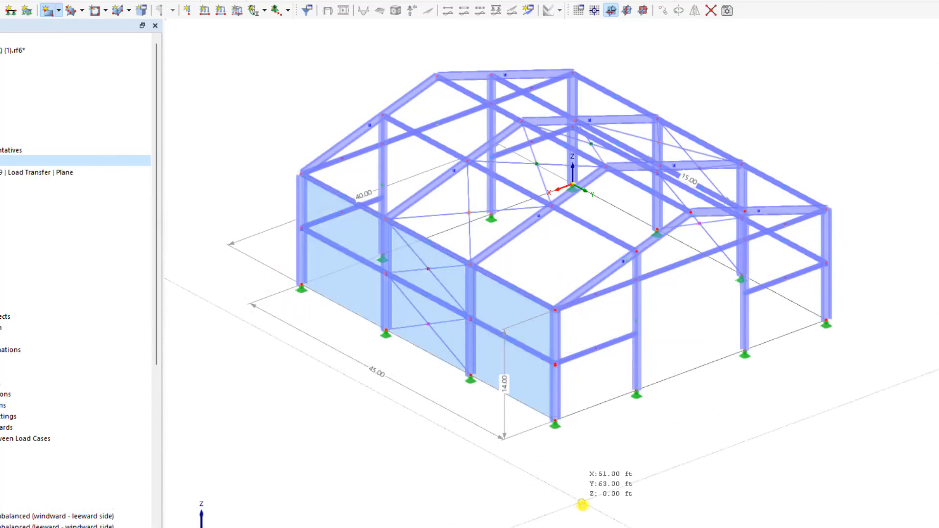
right_click(582, 505)
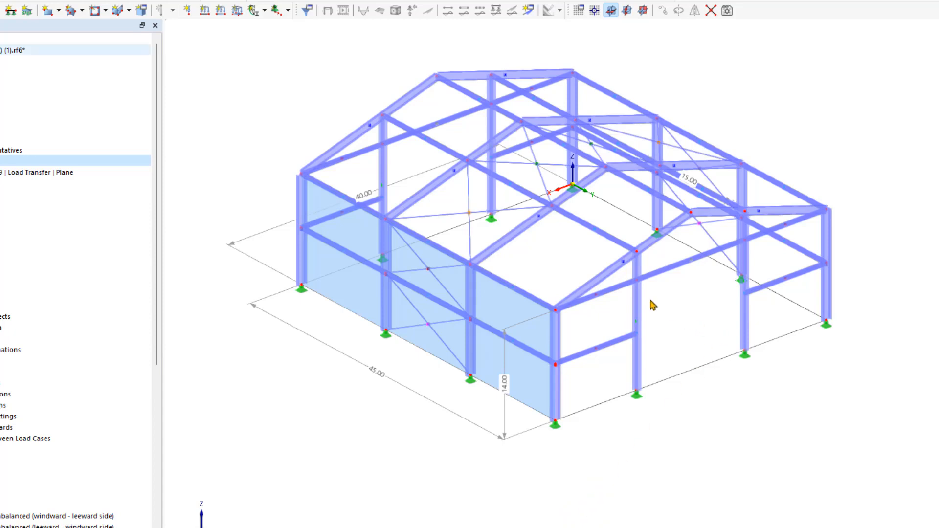
Start a new surface defined by selected boundary lines, keeping Load Transfer stiffness and the x & y | Stripes direction
left_click(58, 10)
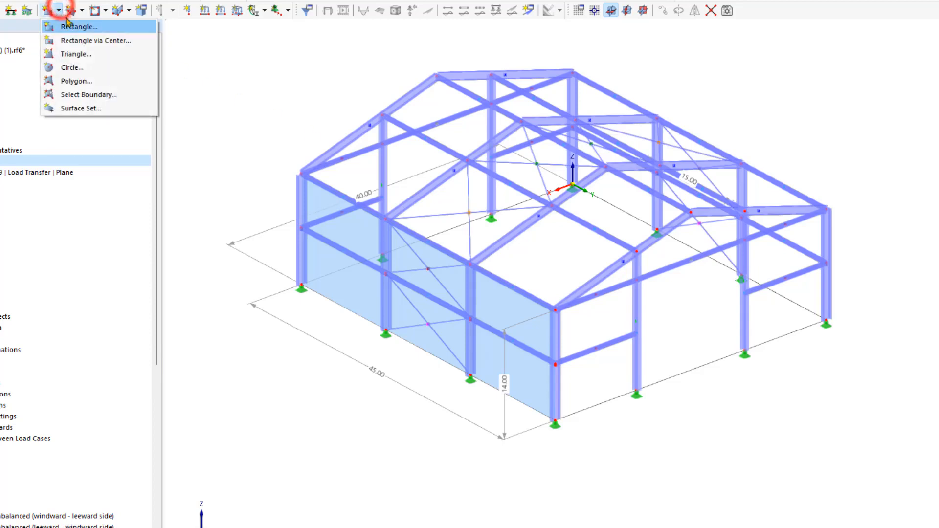
left_click(101, 94)
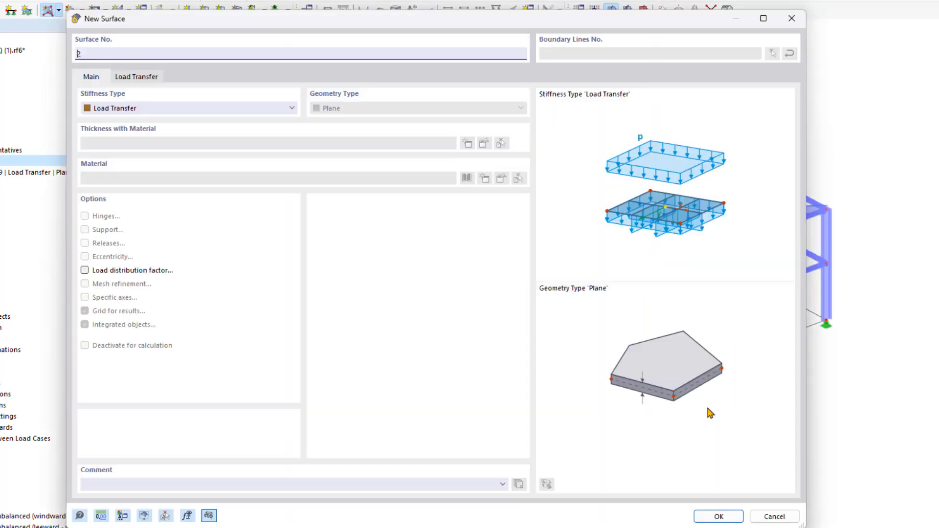
left_click(137, 79)
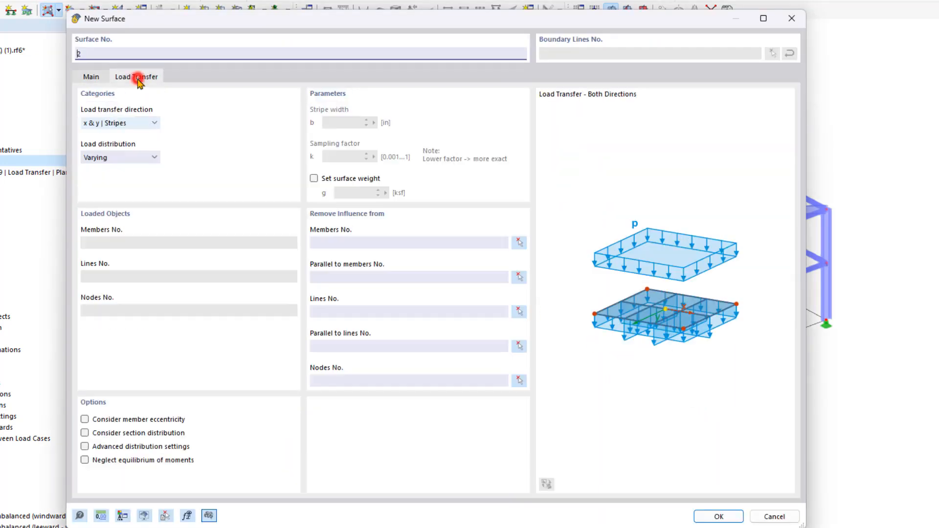
left_click(717, 515)
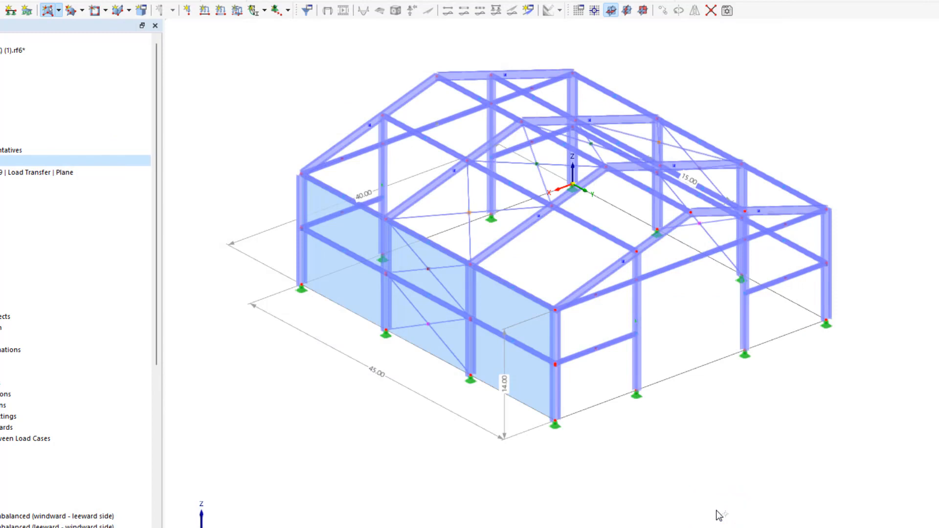
Create the gable wall surface at Y 45 ft by selecting its base lines, corner columns and sloped rafters as the boundary
left_click(602, 404)
left_click(559, 386)
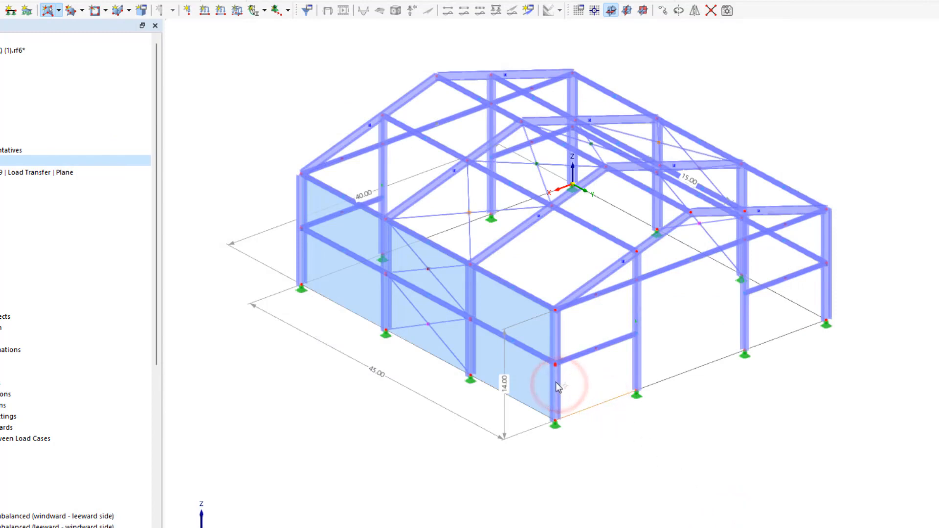
left_click(556, 382)
left_click(598, 273)
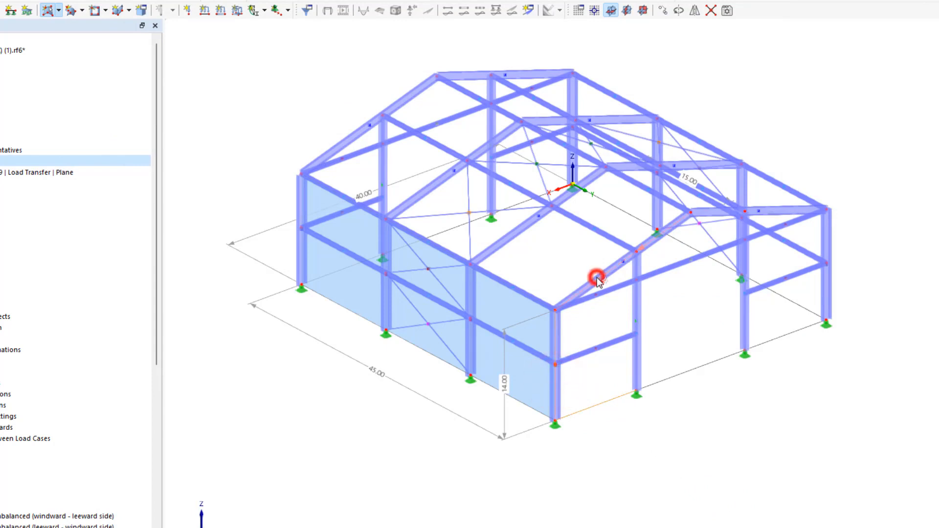
left_click(713, 212)
left_click(826, 237)
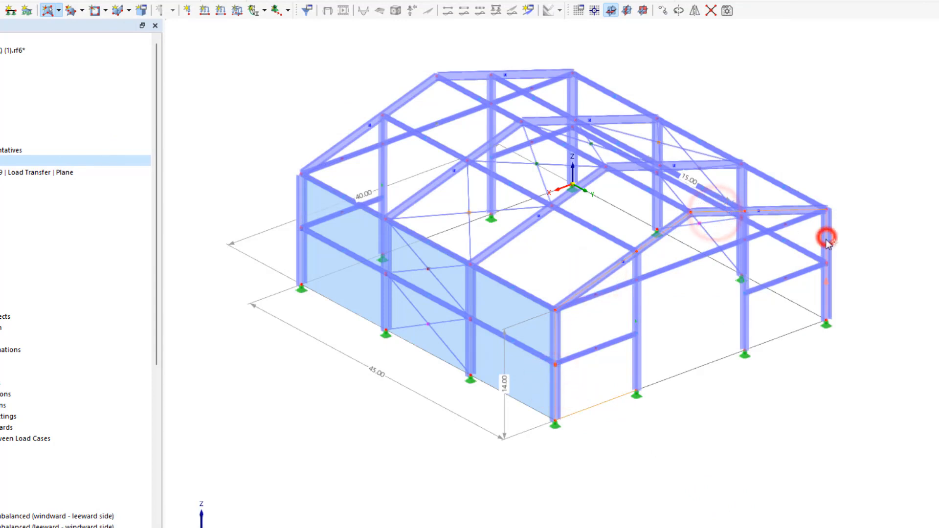
left_click(787, 332)
left_click(698, 342)
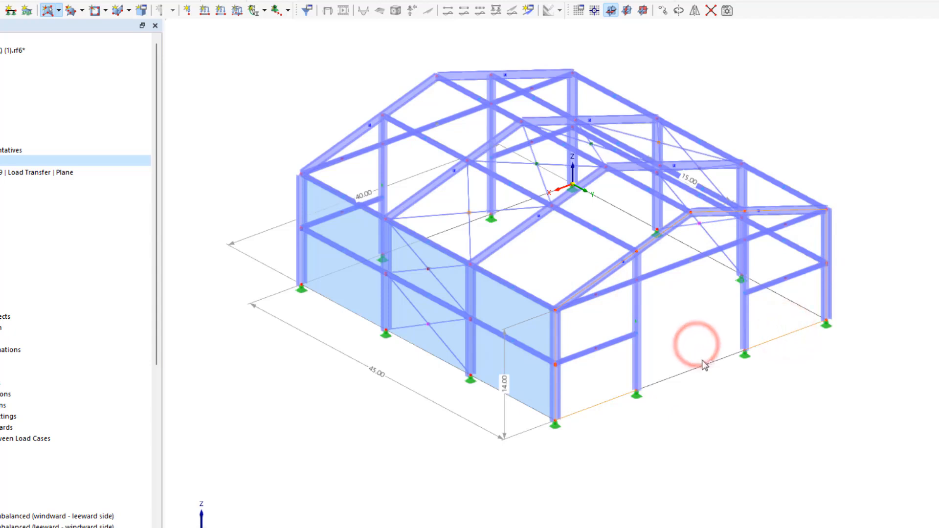
left_click(715, 336)
left_click(682, 374)
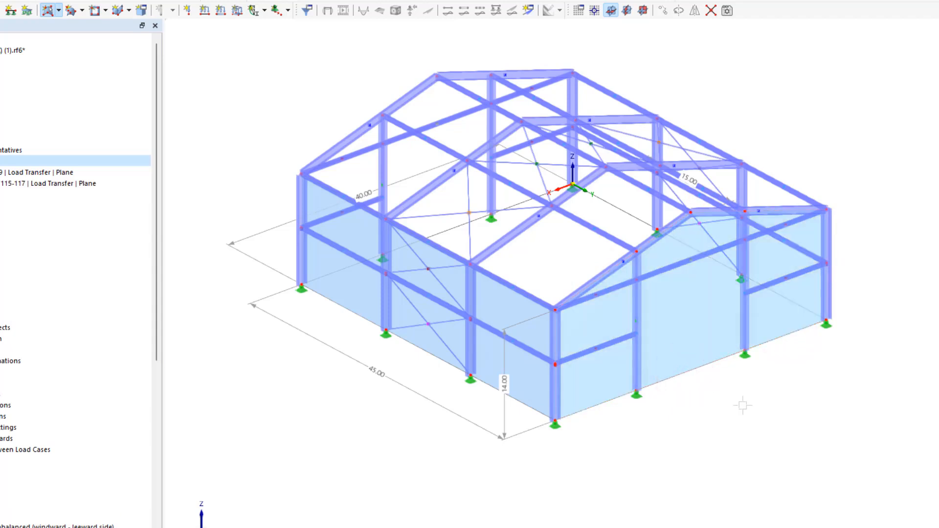
key("Escape")
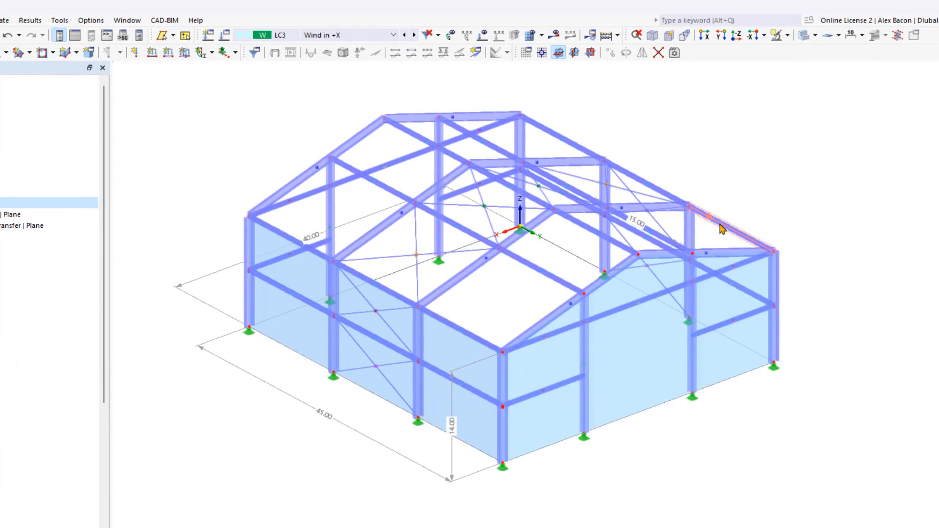
Show the model as wireframe and copy the gable wall surface to the opposite gable end with a Y offset of -45 ft
left_click(804, 35)
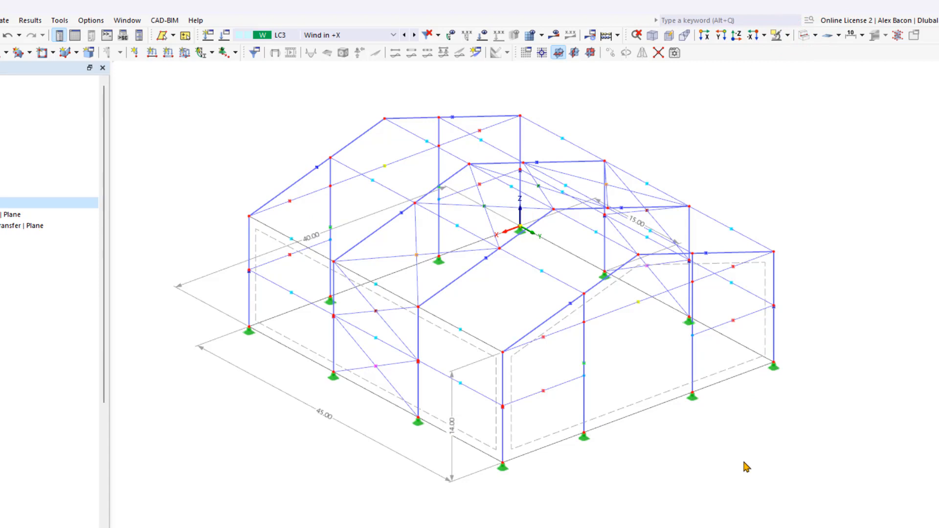
left_click(622, 409)
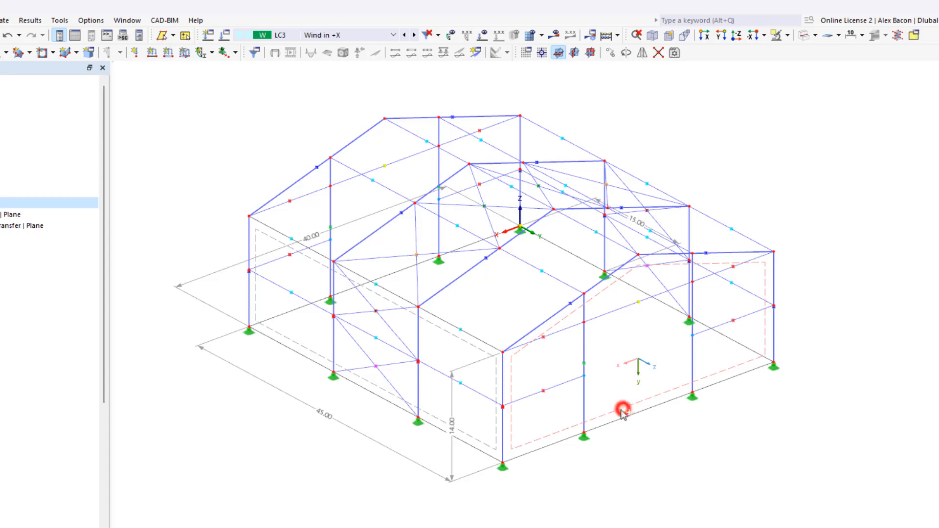
left_click(514, 449)
left_click_drag(250, 329, 250, 331, "ctrl")
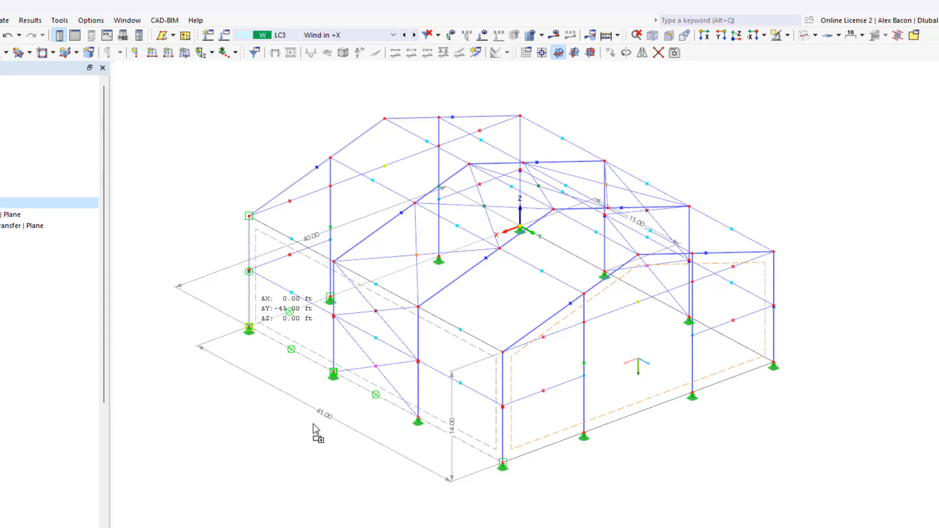
left_click_drag(314, 424, 313, 425, "ctrl")
Copy the long side wall surface to the opposite long side of the building, using the corner column bases as reference points
left_click(439, 419)
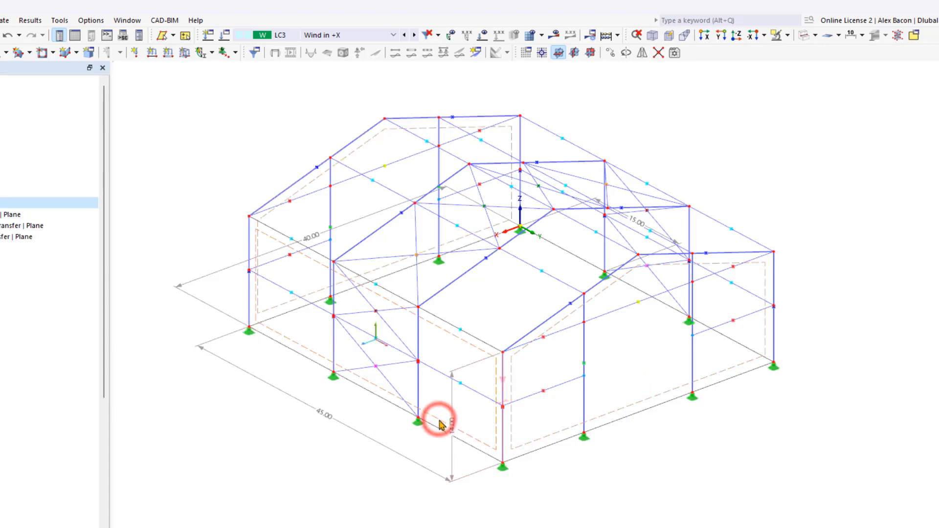
left_click(494, 447)
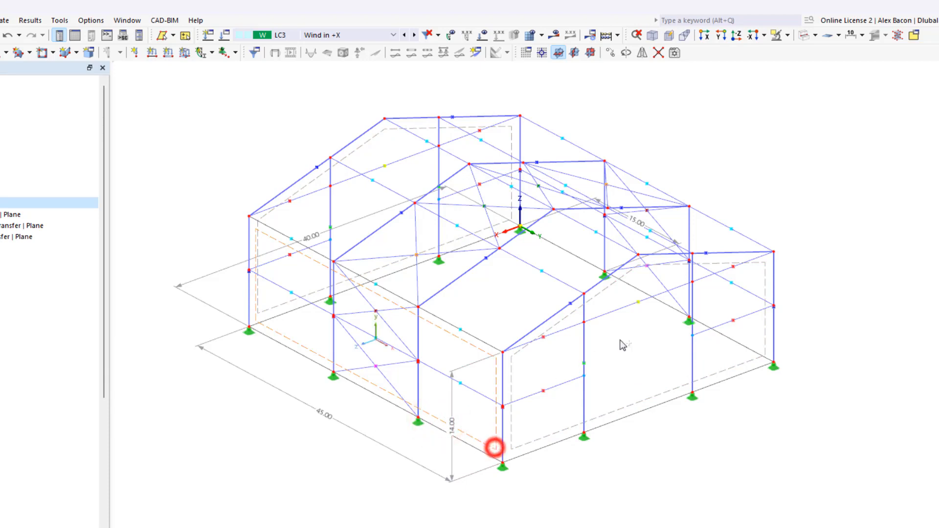
left_click(774, 365)
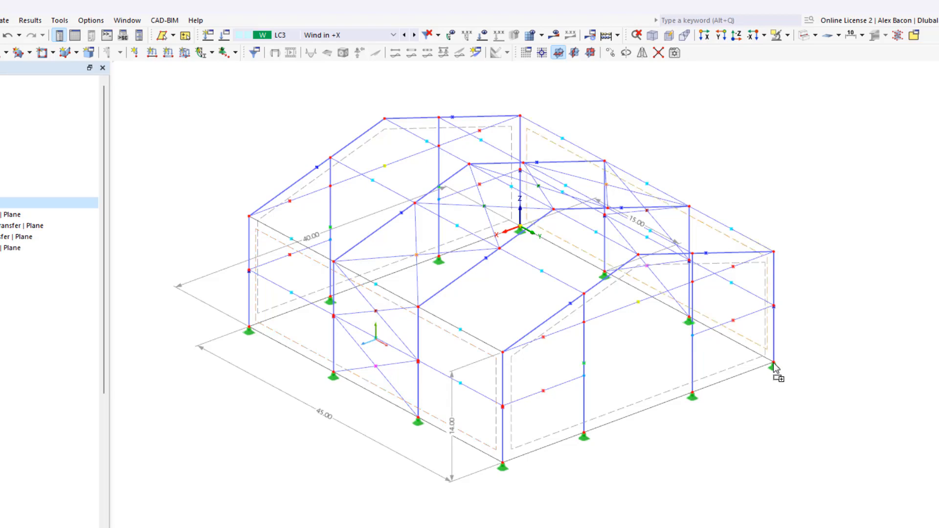
left_click(773, 394)
Switch the model display from wireframe to solid rendering with filled surfaces and view the enclosed walls from another corner
middle_click_drag(773, 395, 492, 385, "ctrl")
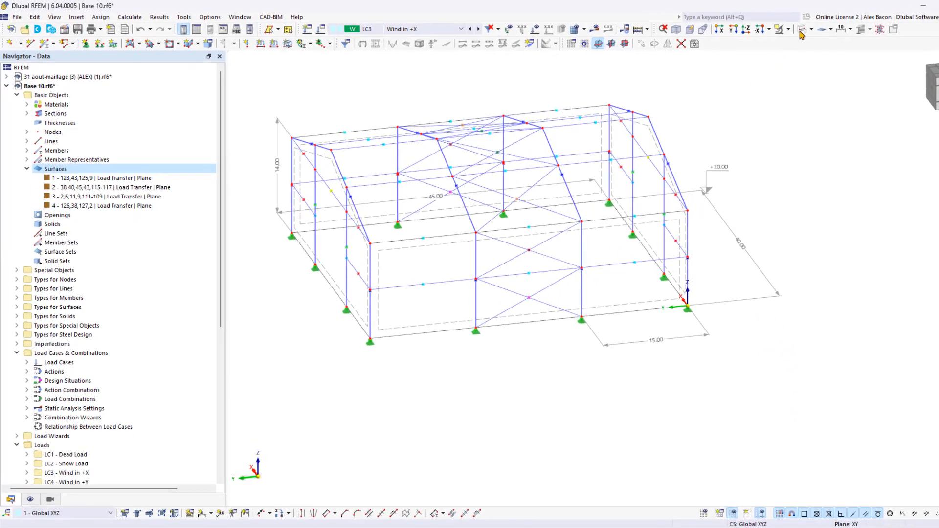
left_click(803, 29)
middle_click_drag(821, 136, 793, 237, "ctrl")
left_click(796, 354)
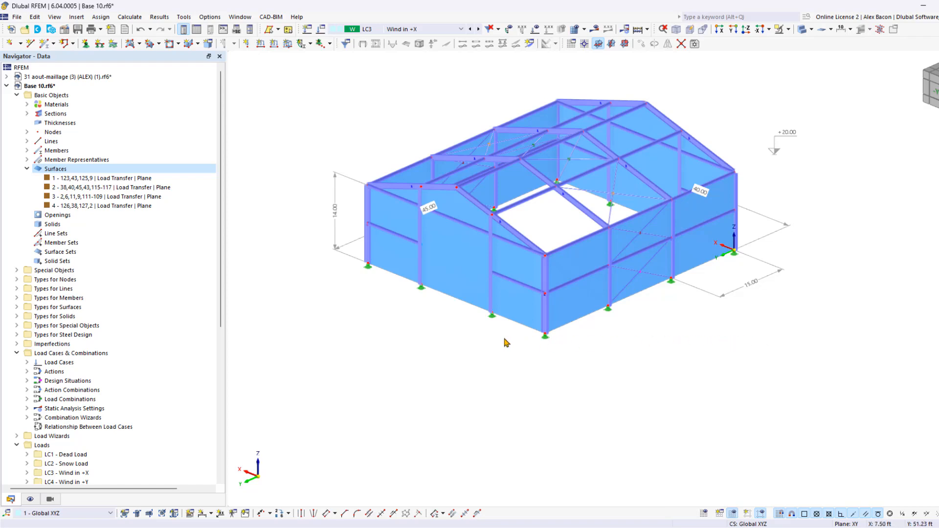
Turn on the display of the local axis systems for the load transfer wall surfaces
right_click(581, 301)
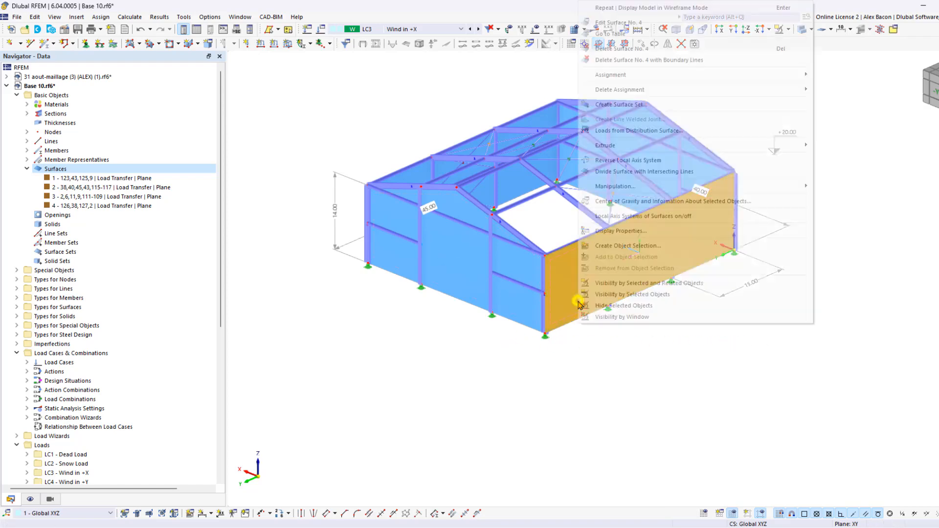
left_click(619, 217)
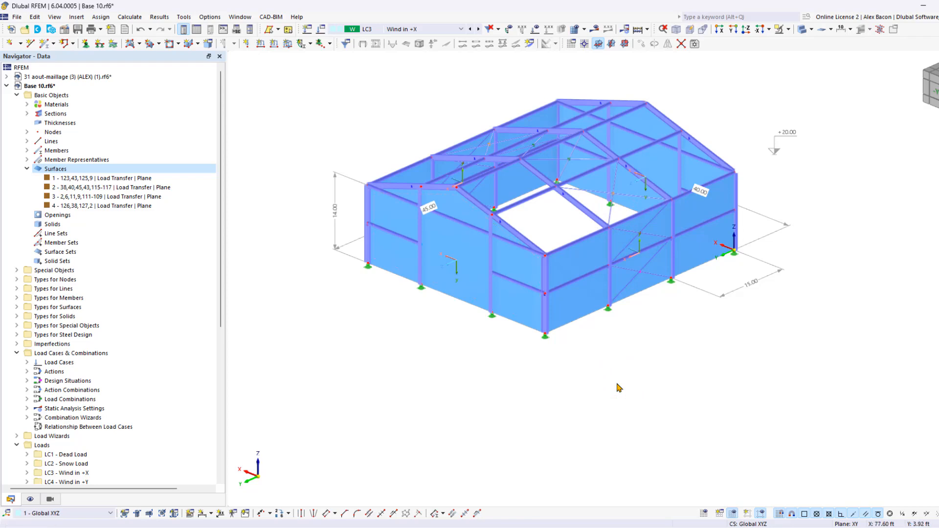
middle_click_drag(611, 306, 541, 143)
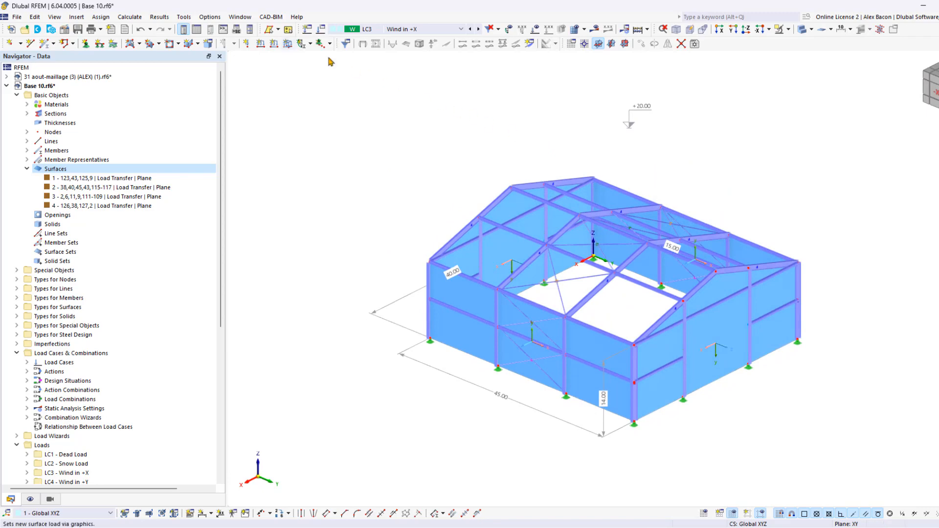
Define a new uniform surface force of 0.020 ksf in LC3 - Wind in +X, acting global in X on true area
left_click(287, 43)
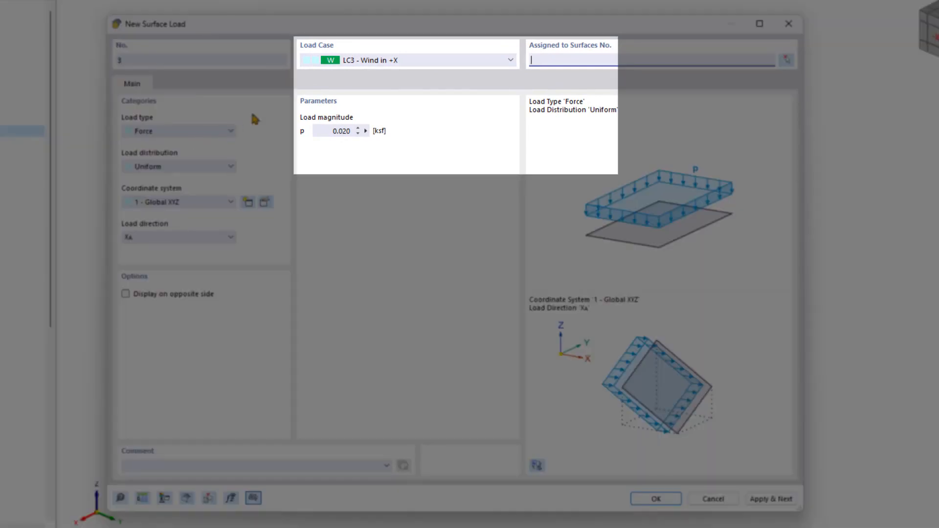
left_click(399, 58)
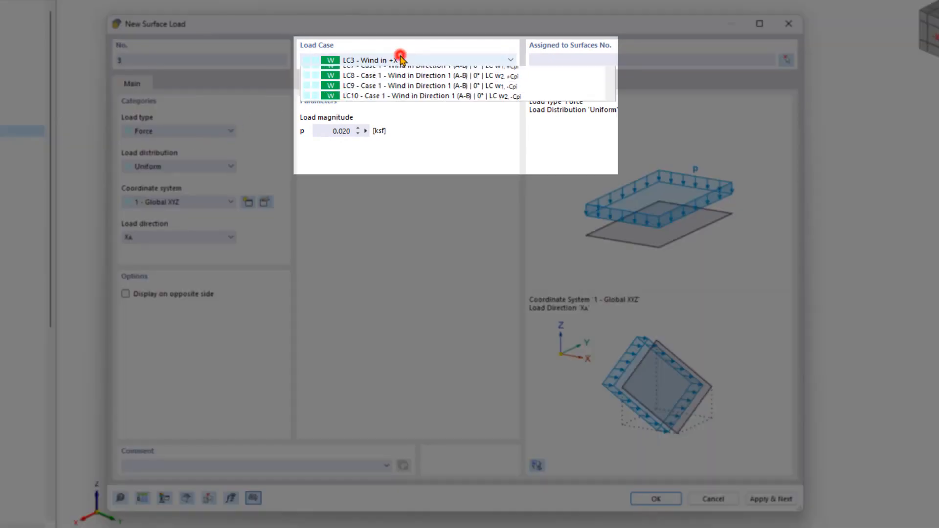
left_click(401, 56)
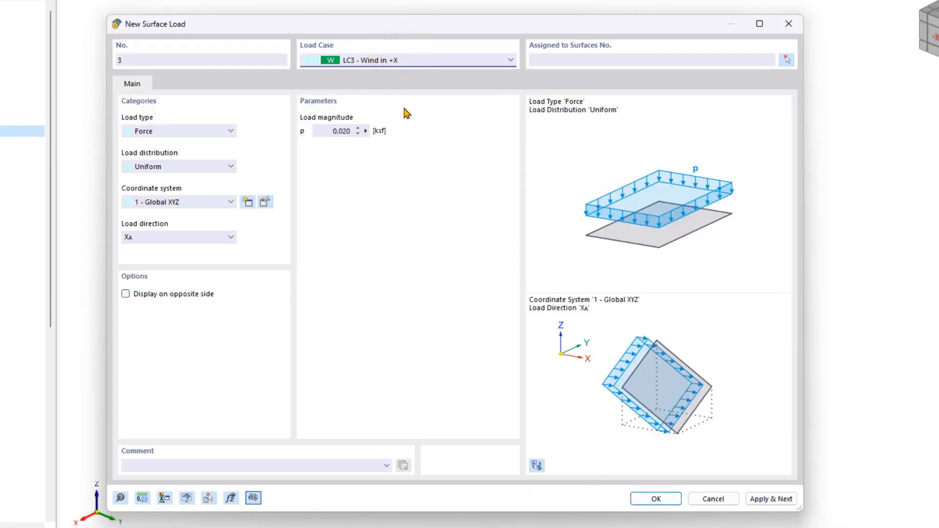
left_click(325, 133)
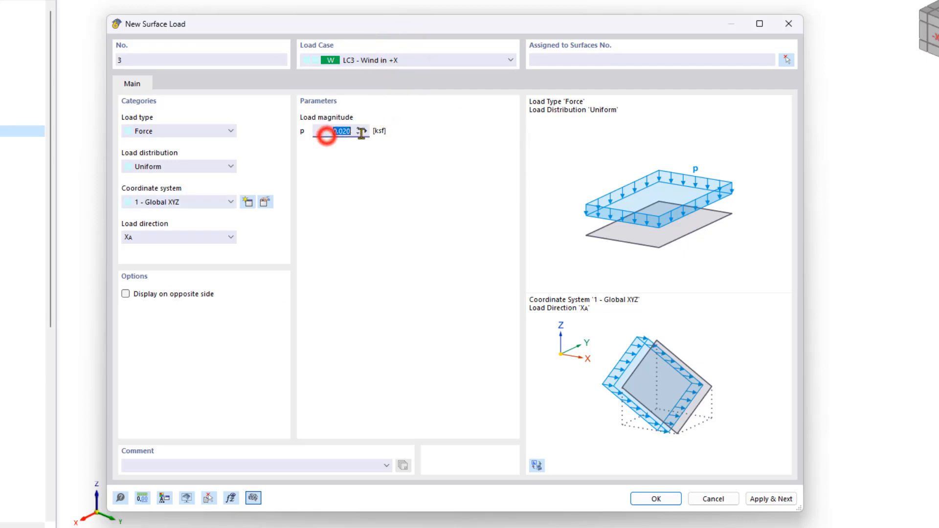
left_click(197, 237)
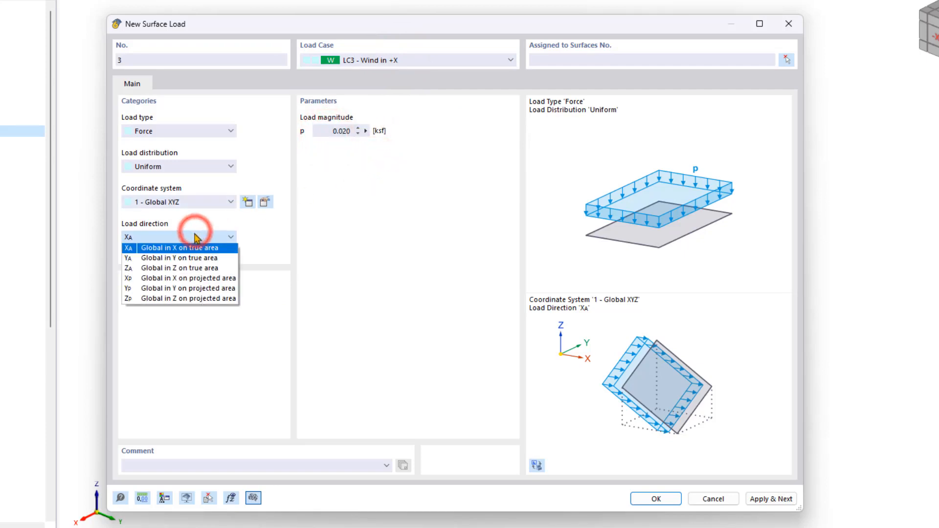
left_click(189, 248)
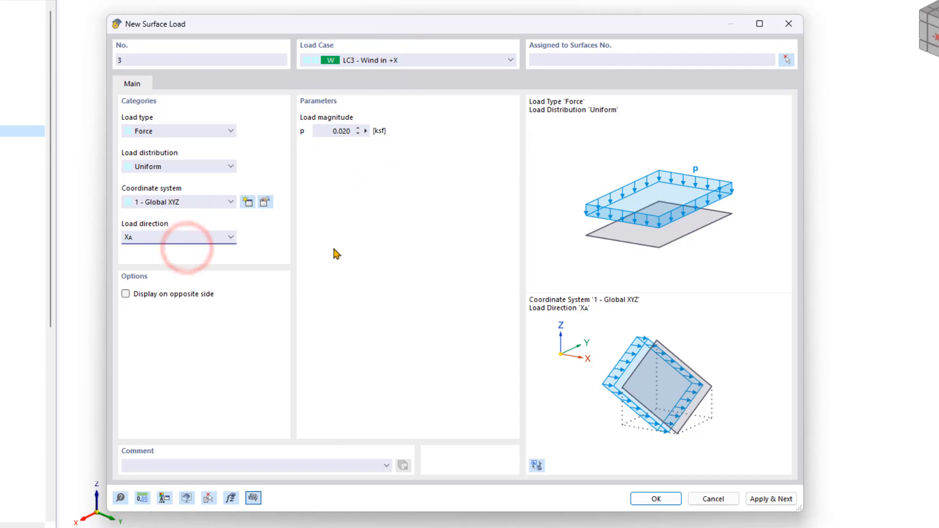
Assign the 0.020 ksf X-direction wind load to both long side wall surfaces
left_click(657, 498)
left_click(521, 319)
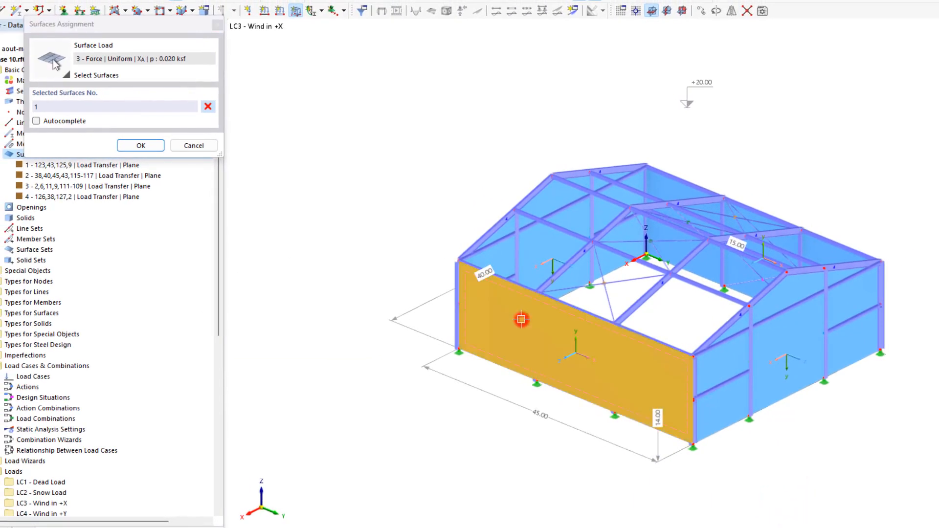
left_click(676, 254)
left_click(150, 145)
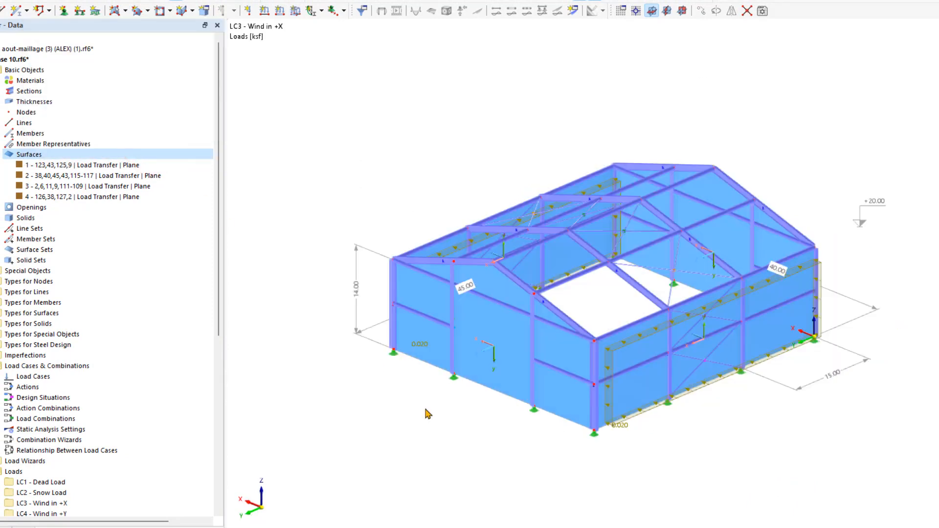
Define a new uniform 0.020 ksf surface load in LC4 - Wind in +Y, acting global in Y on true area
left_click(296, 10)
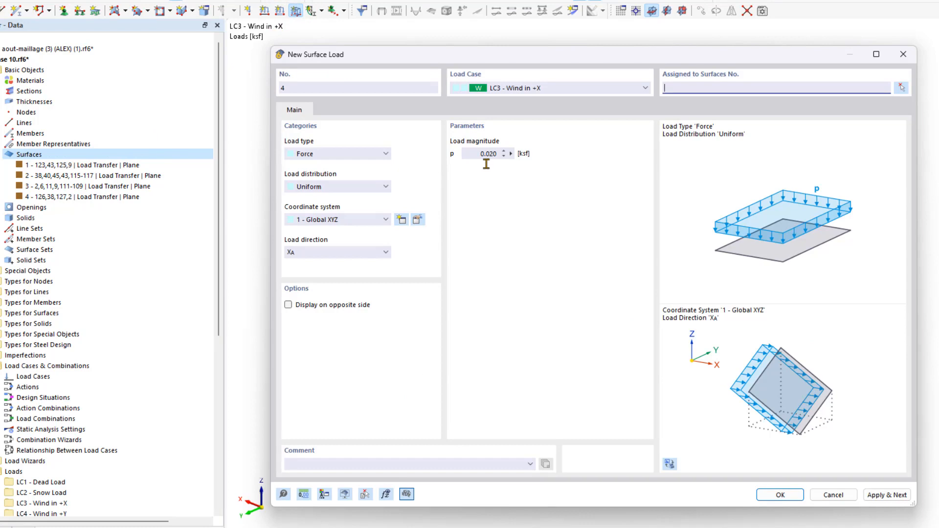
left_click(352, 250)
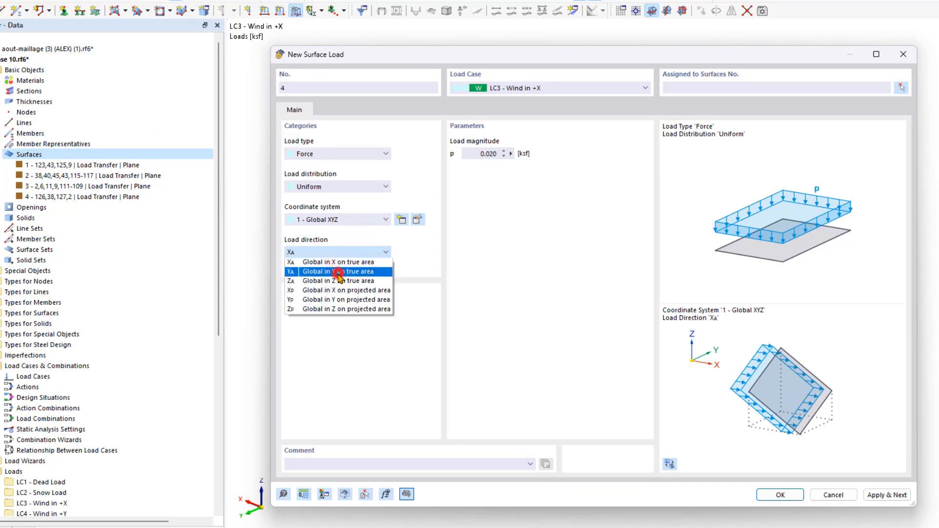
left_click(338, 272)
left_click(524, 88)
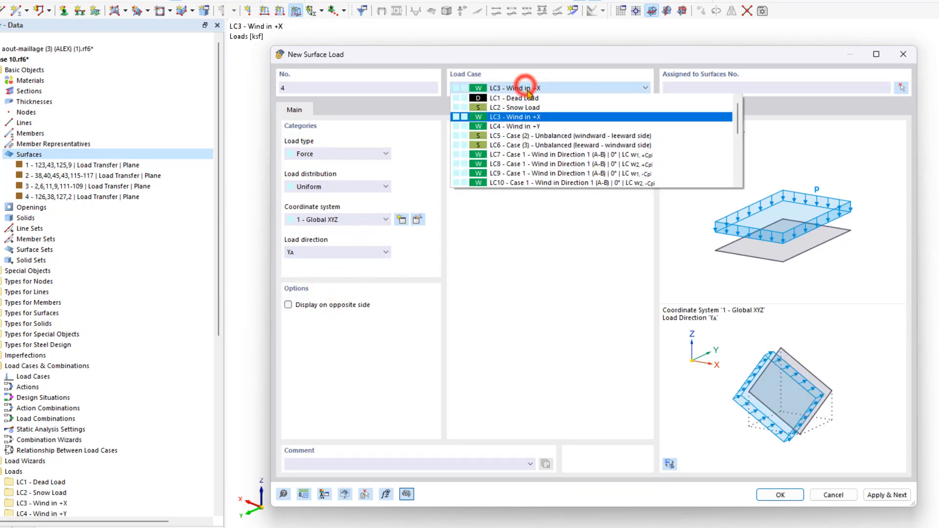
left_click(543, 125)
left_click(775, 494)
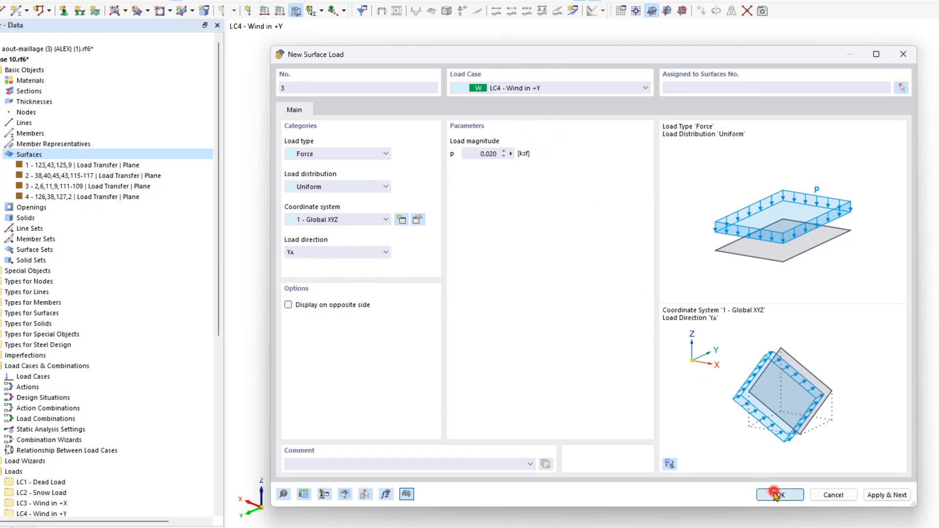
Assign the 0.020 ksf Y-direction wind load to both gable wall surfaces
left_click(500, 323)
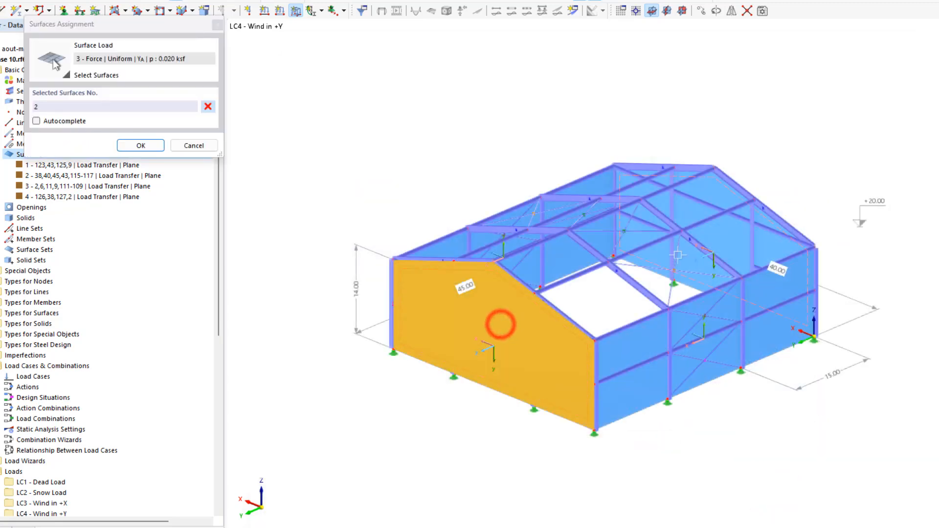
left_click(716, 240)
left_click(149, 145)
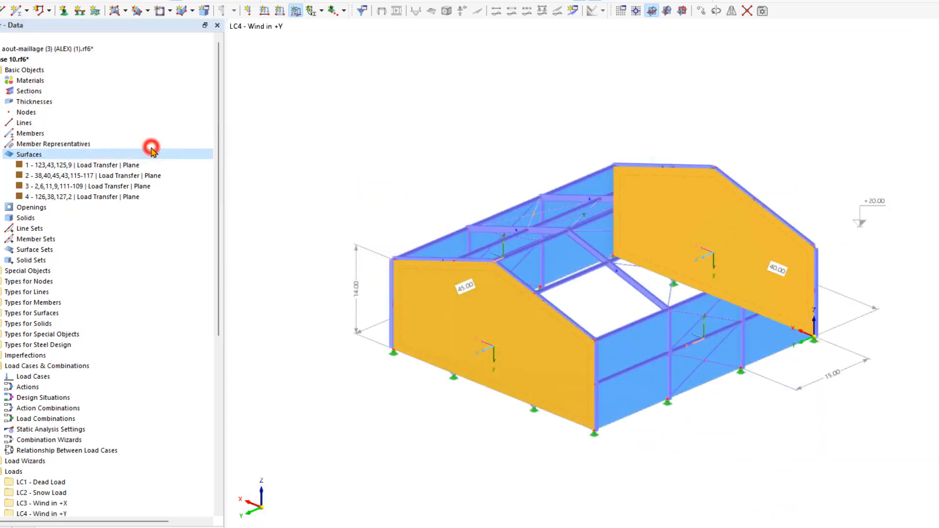
In LC3 - Wind in +X, set the surface load magnitude on the leeward long side wall to 0.006 ksf
middle_click_drag(722, 98, 469, 140, "ctrl")
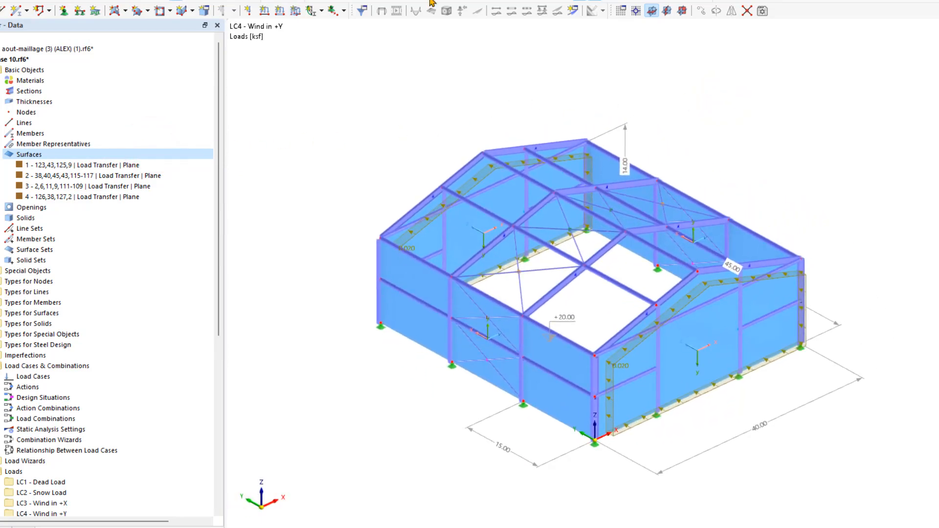
left_click(432, 2)
left_click(446, 24)
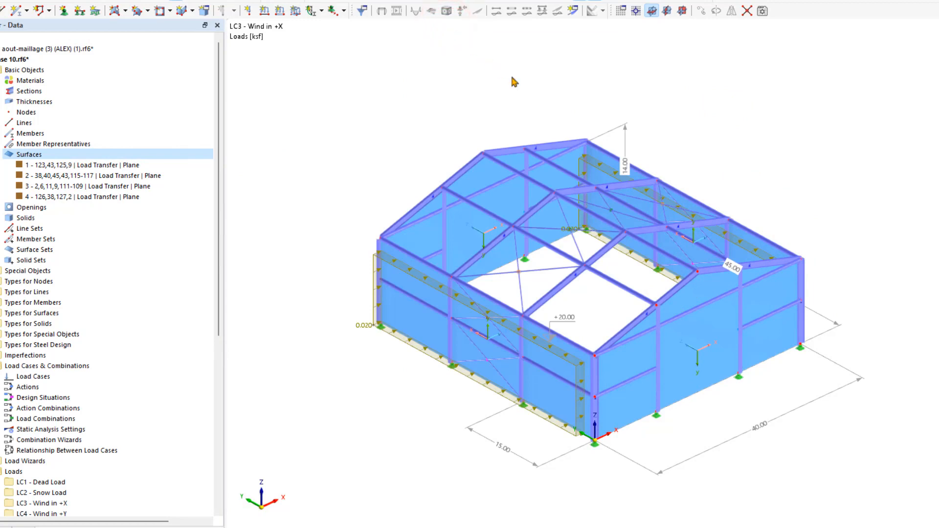
middle_click_drag(727, 244, 744, 260, "ctrl")
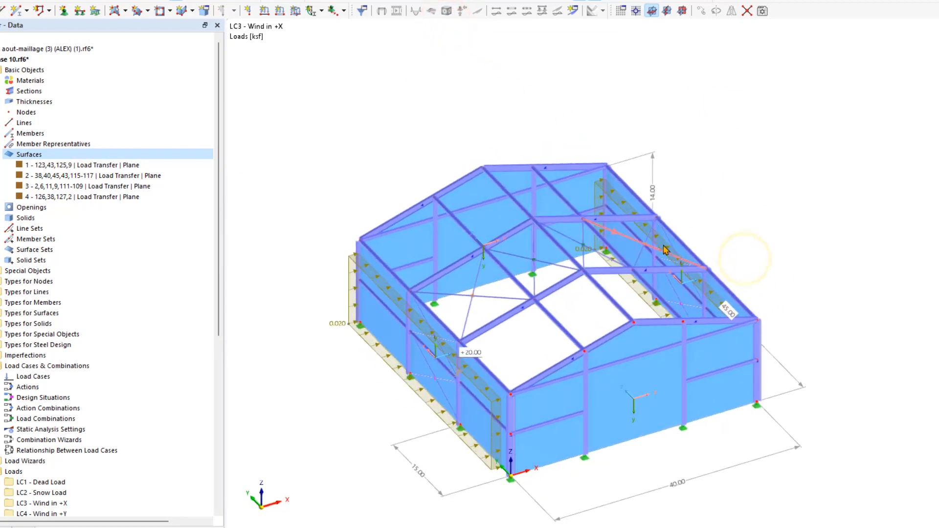
double_click(631, 286)
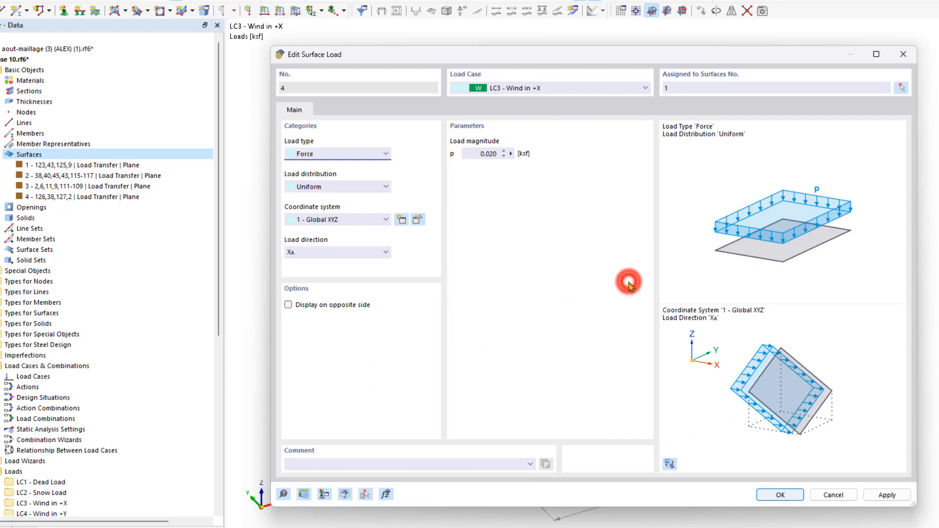
left_click(492, 155)
key("BackSpace")
type("060")
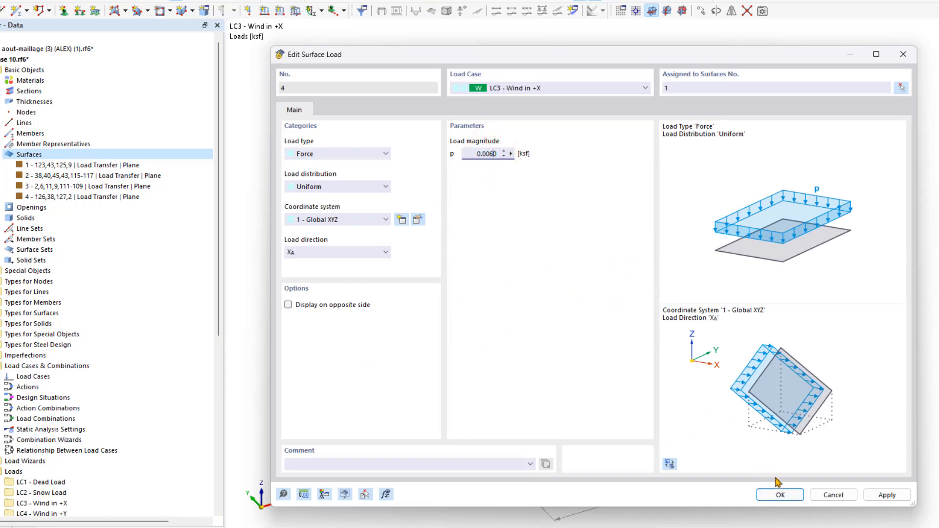
left_click(781, 495)
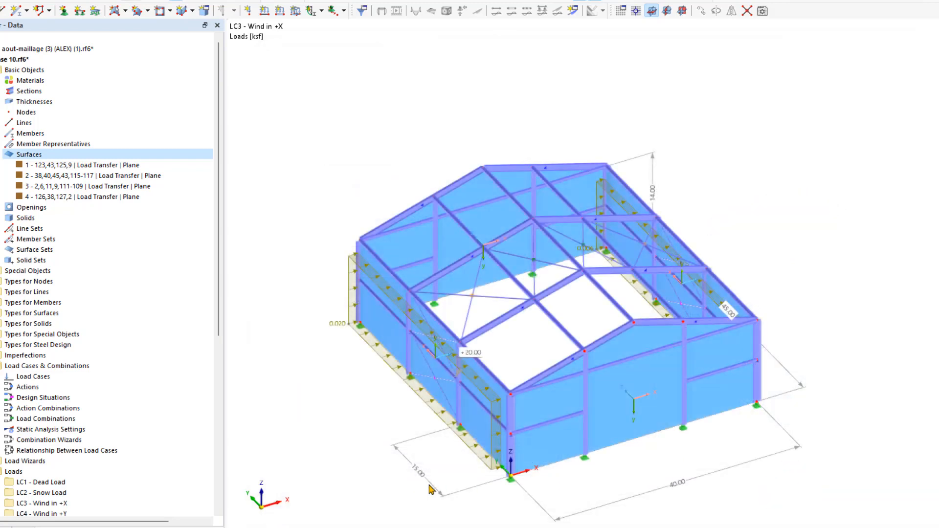
In LC4 - Wind in +Y, set the surface load magnitude on the leeward gable wall to 0.006 ksf
left_click(447, 3)
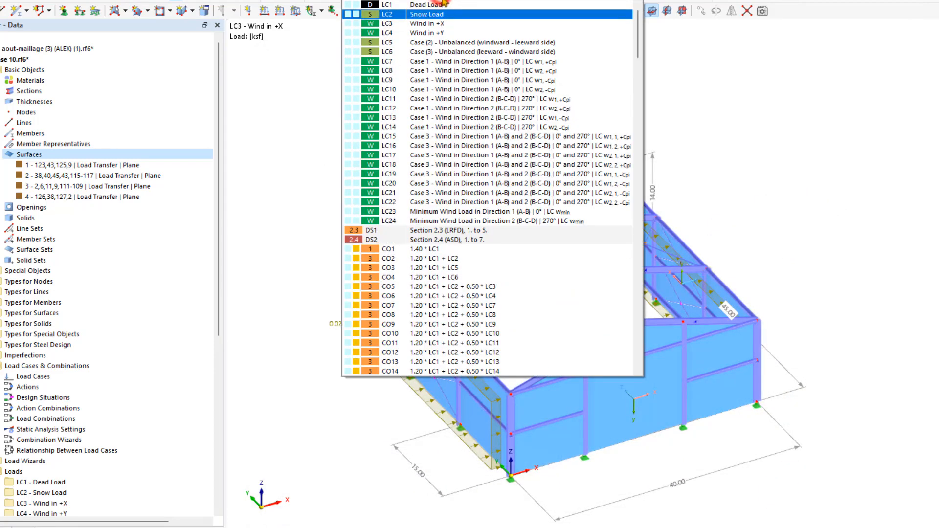
left_click(459, 34)
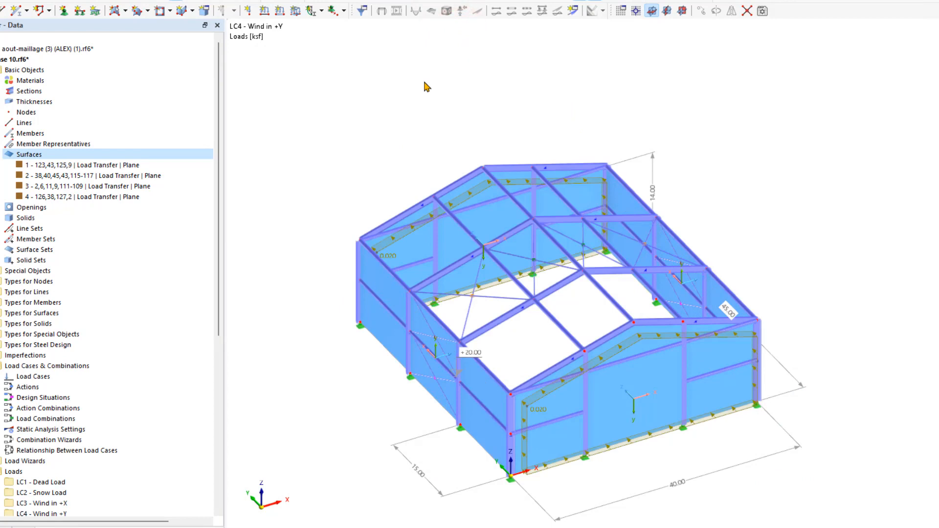
double_click(385, 251)
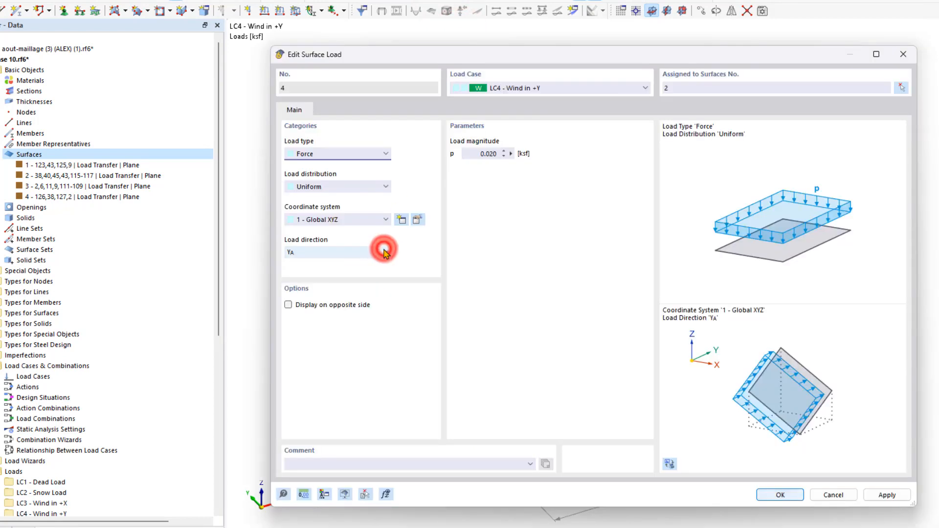
left_click(488, 153)
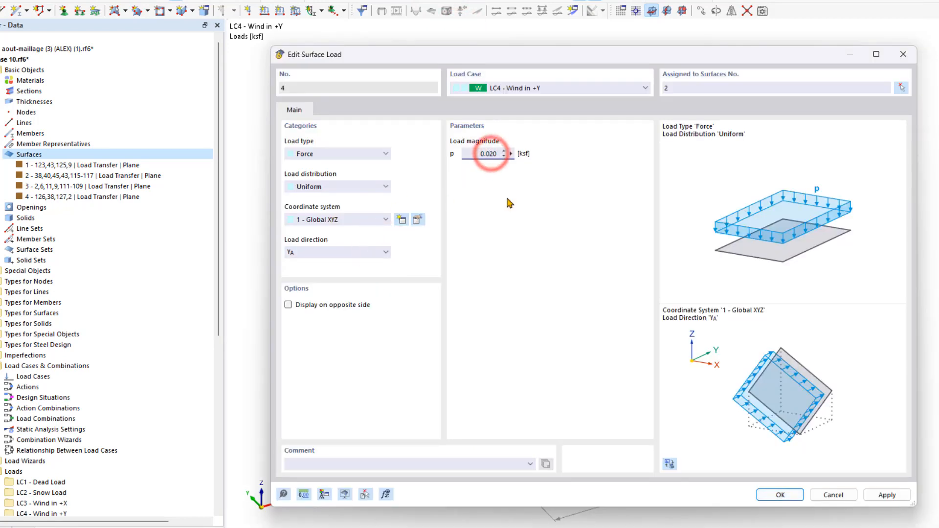
key("Delete")
type("06")
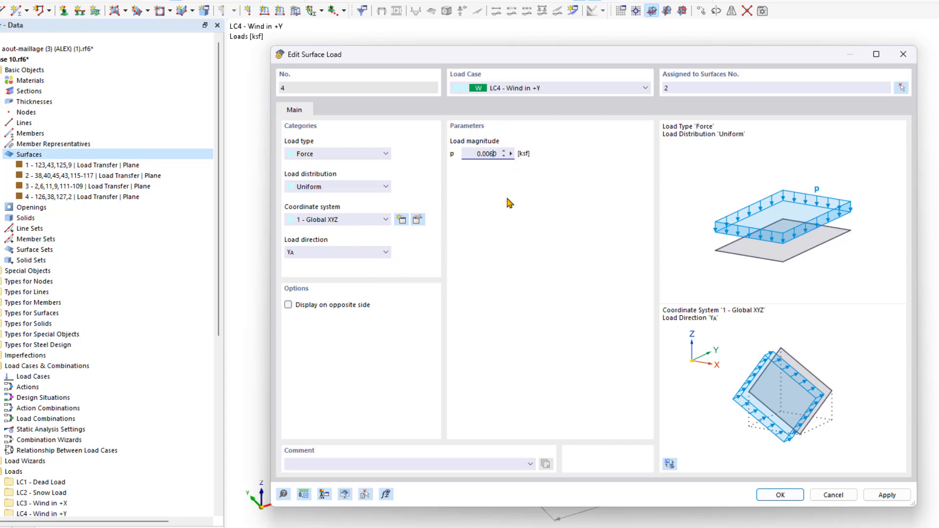
left_click(798, 494)
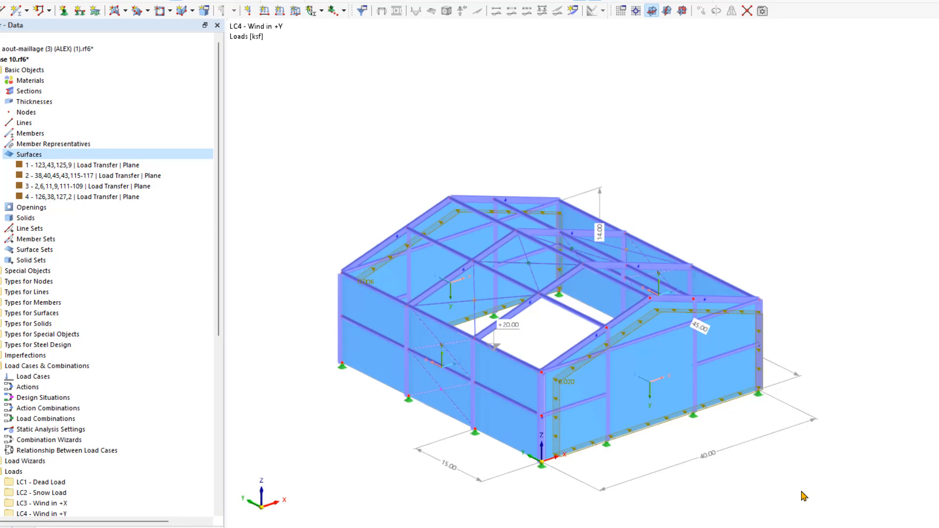
Add the loads of LC3 - Wind in +X to the existing load case LC23 - Minimum Wind Load in Direction 1
scroll(122, 263, "down", 9)
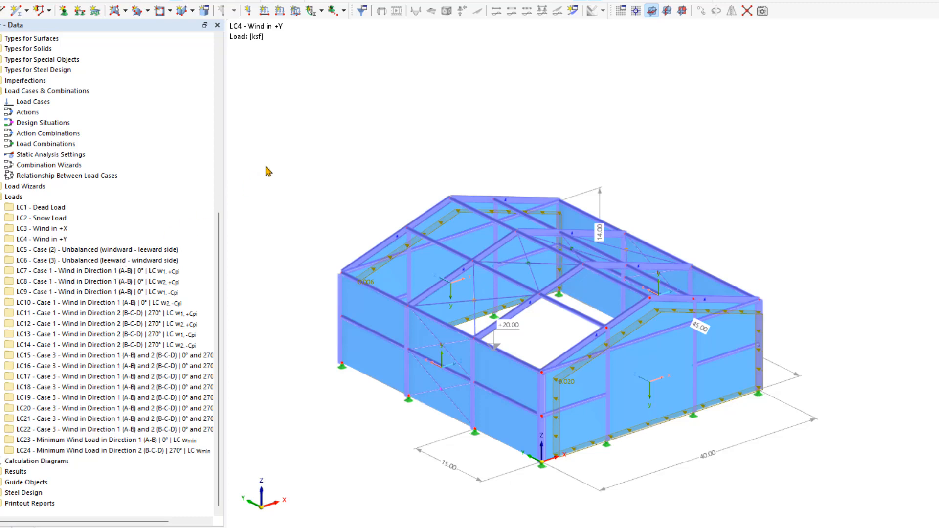
right_click(74, 228)
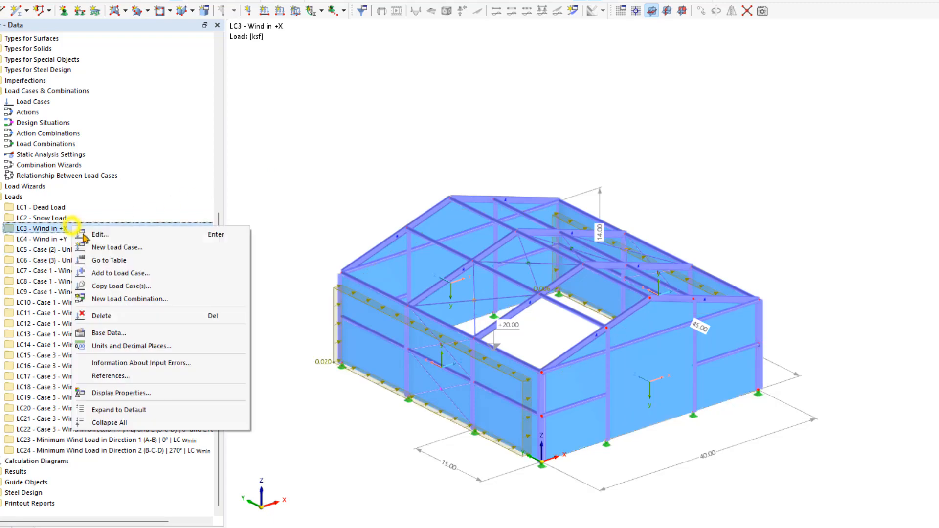
left_click(137, 272)
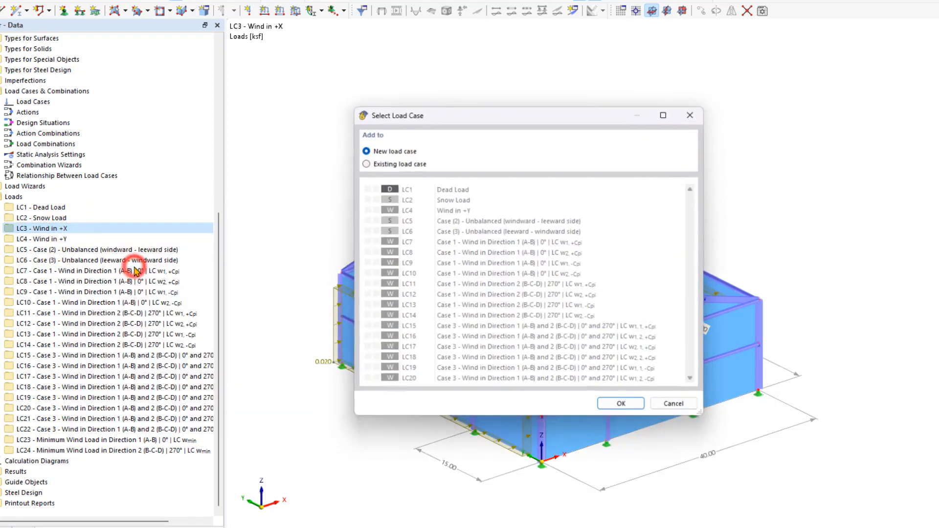
left_click(377, 163)
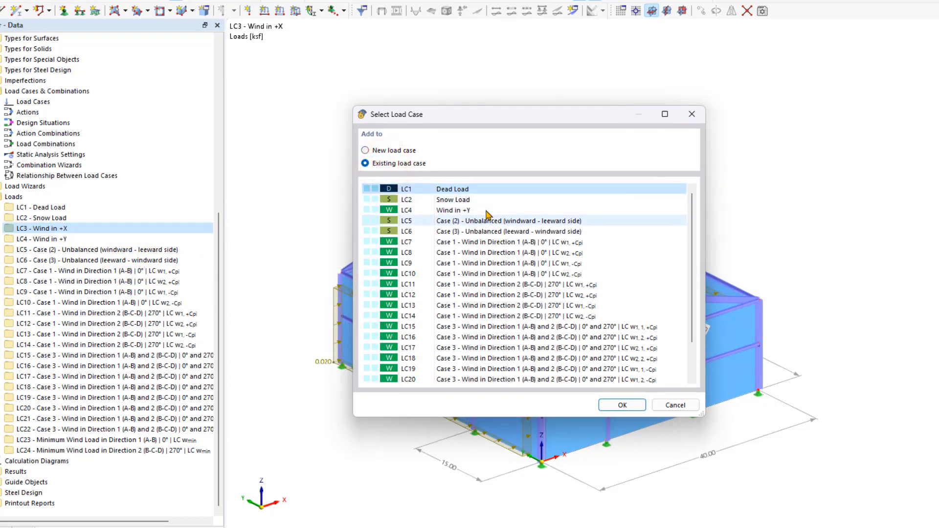
scroll(487, 214, "down", 2)
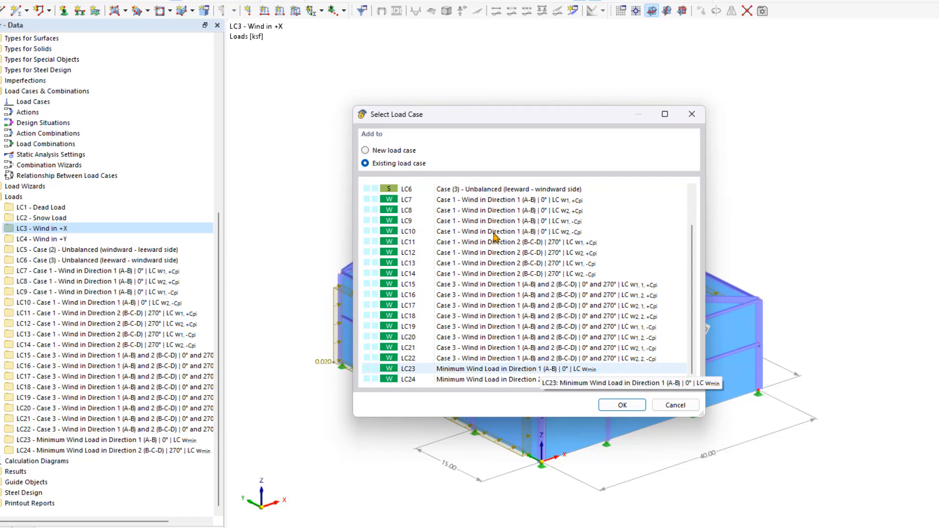
left_click(539, 368)
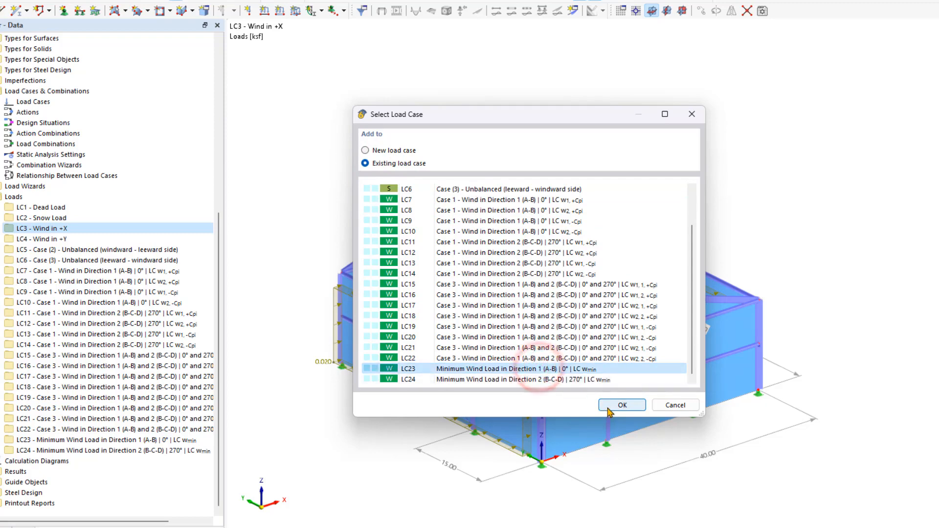
left_click(609, 410)
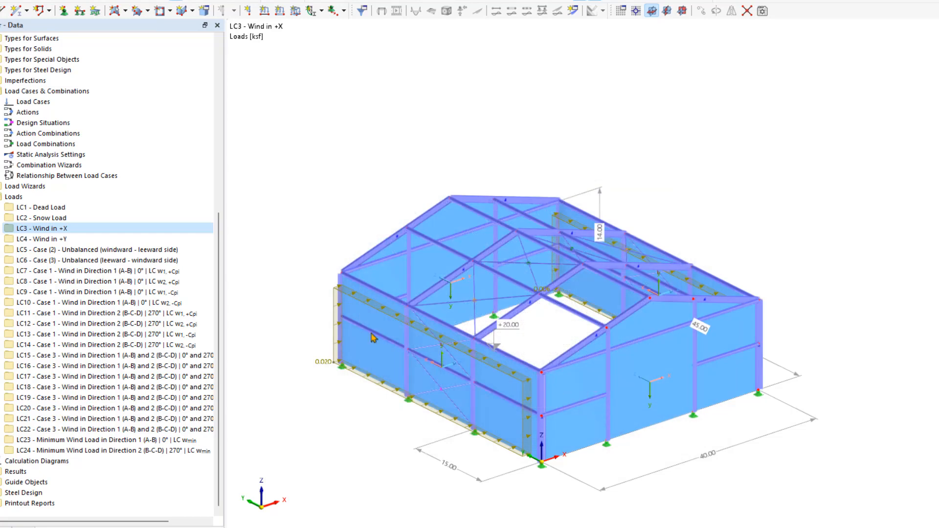
Add the loads of LC4 - Wind in +Y to the existing load case LC24 - Minimum Wind Load in Direction 2
left_click(64, 239)
right_click(66, 239)
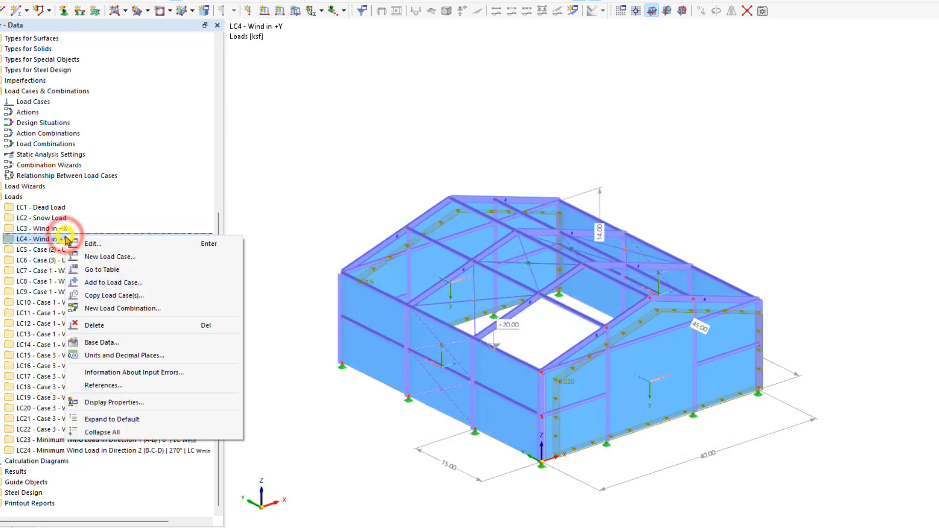
left_click(113, 282)
left_click(414, 164)
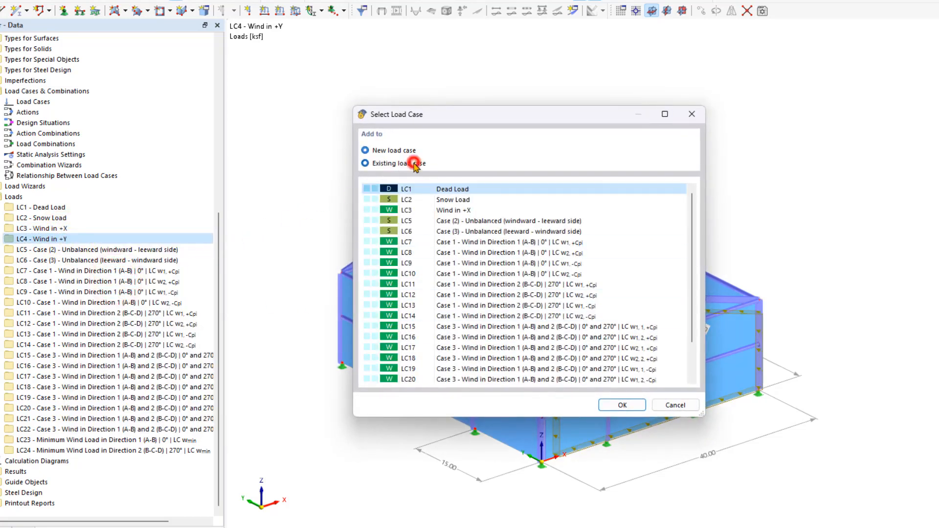
scroll(394, 251, "down", 2)
left_click(520, 380)
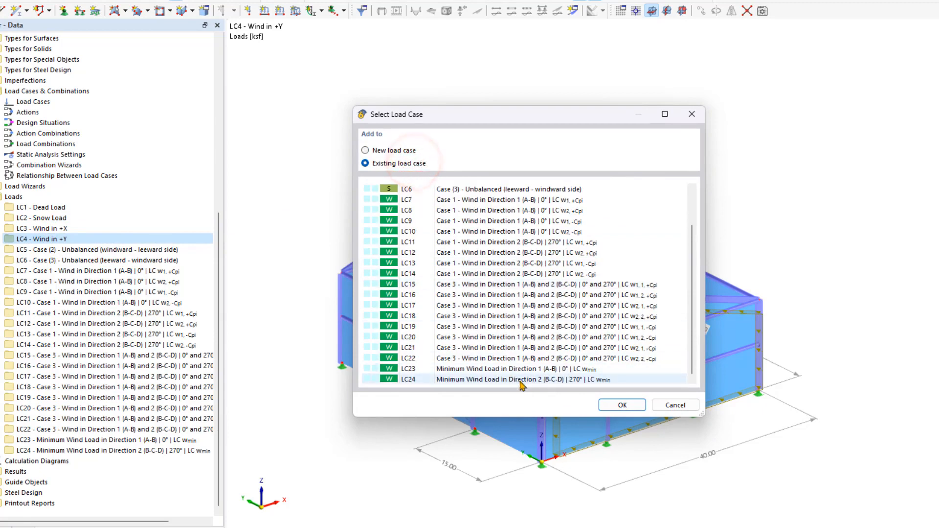
left_click(636, 409)
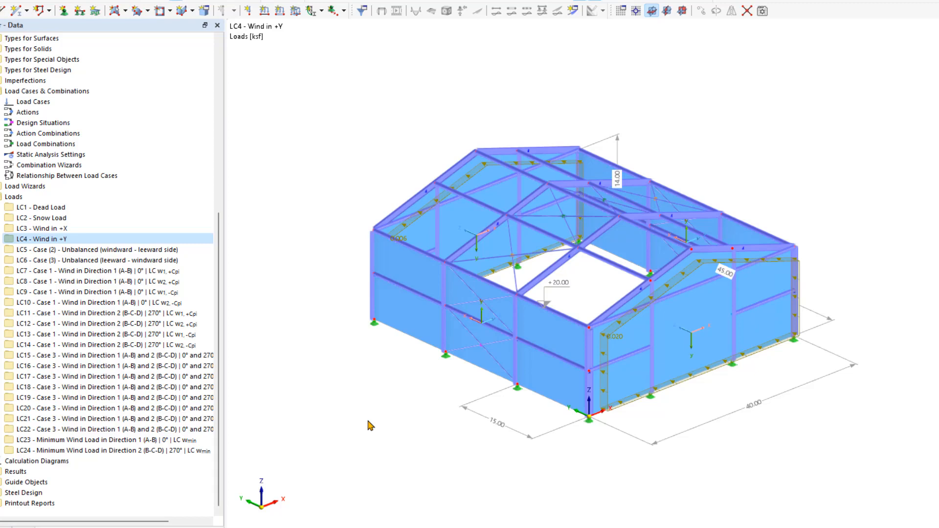
In LC23, delete the manually defined surface loads on both long side walls
left_click(106, 440)
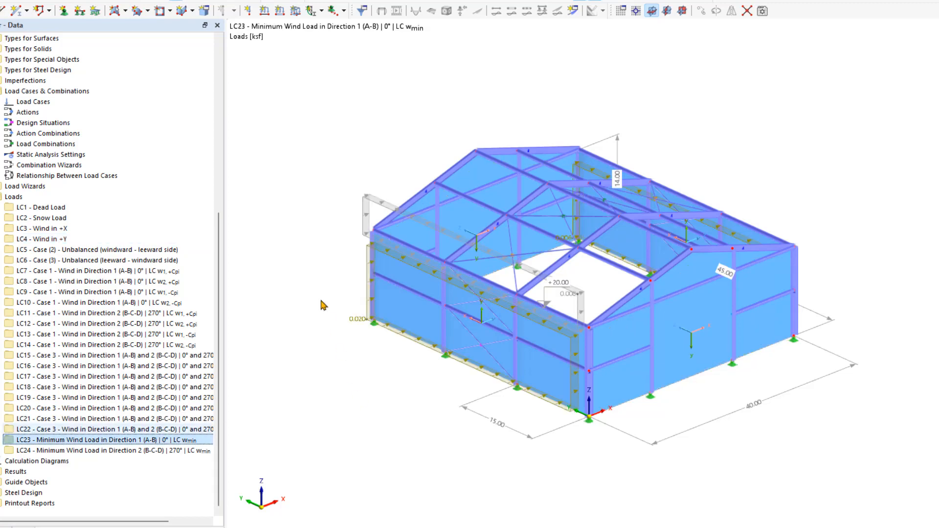
left_click(384, 326)
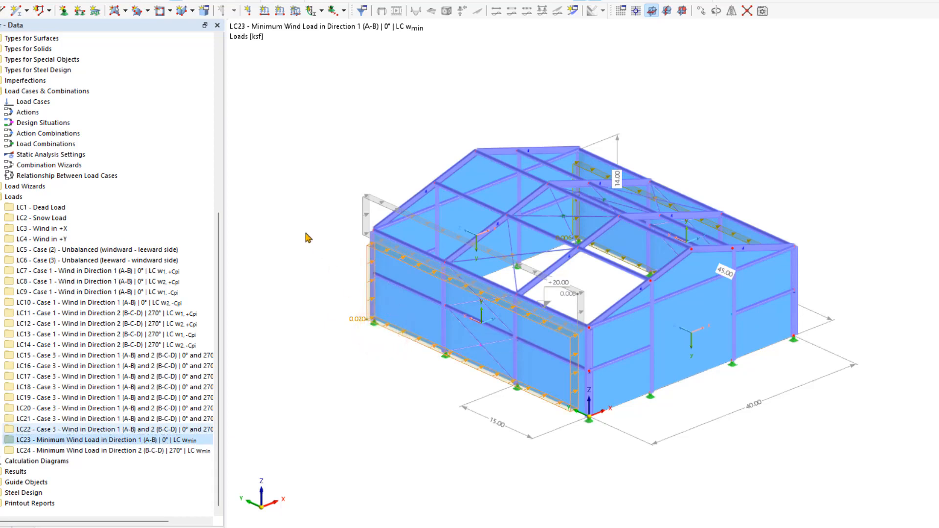
key("Escape")
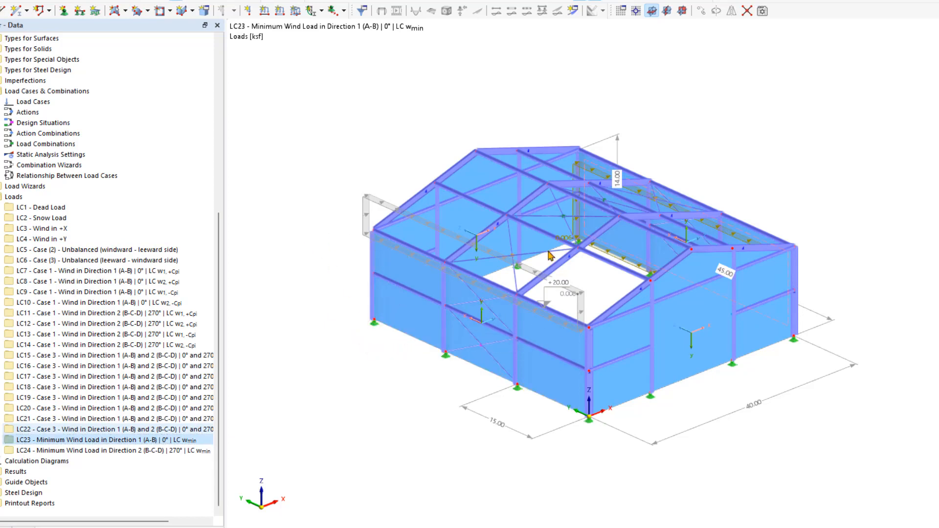
left_click(618, 258)
left_click(625, 342)
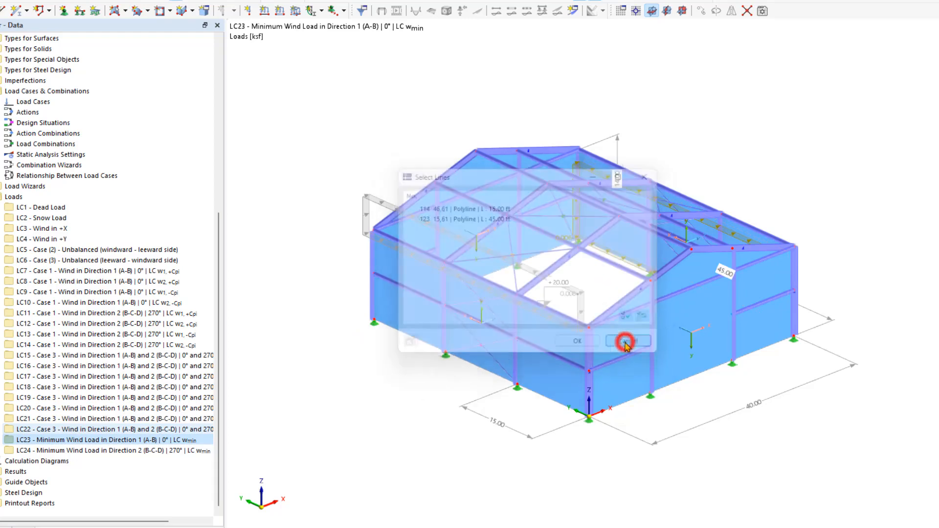
scroll(604, 294, "up", 3)
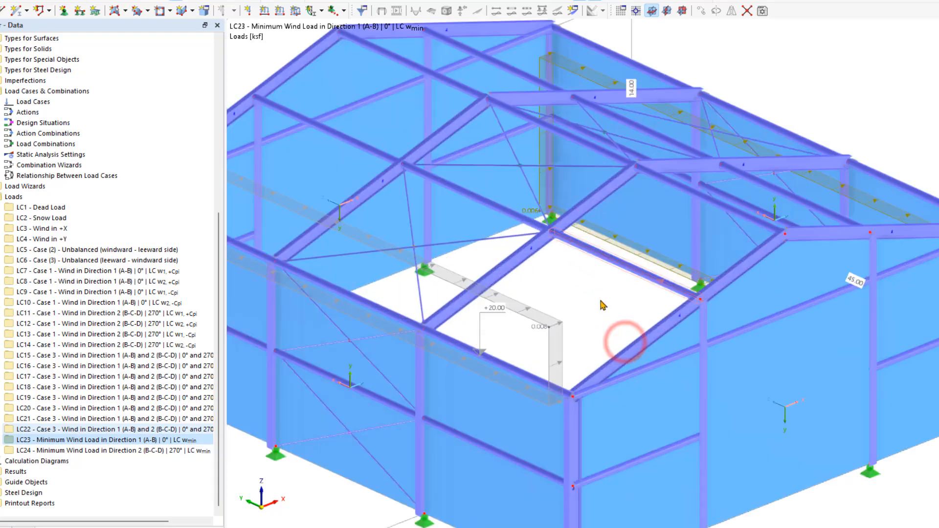
left_click(606, 244)
key("Delete")
scroll(605, 244, "down", 4)
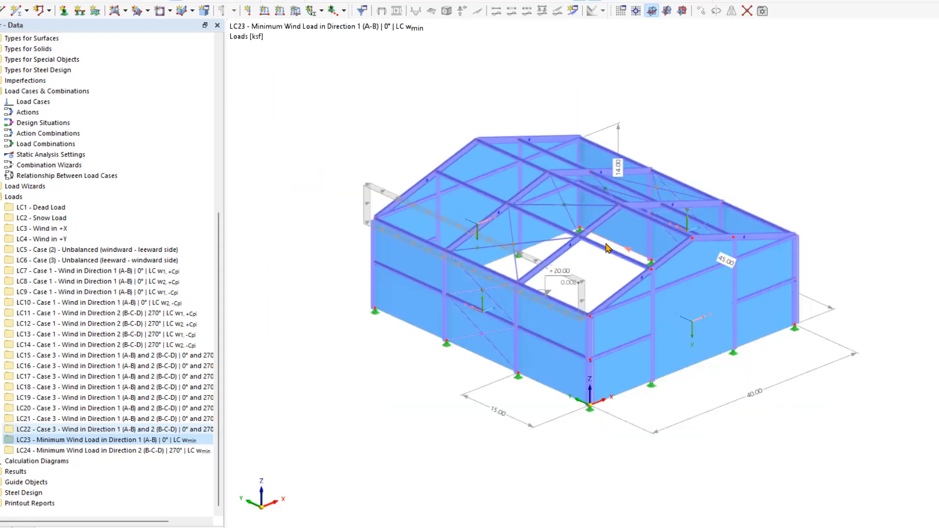
In LC24, delete the manually defined surface loads on both gable walls
left_click(143, 450)
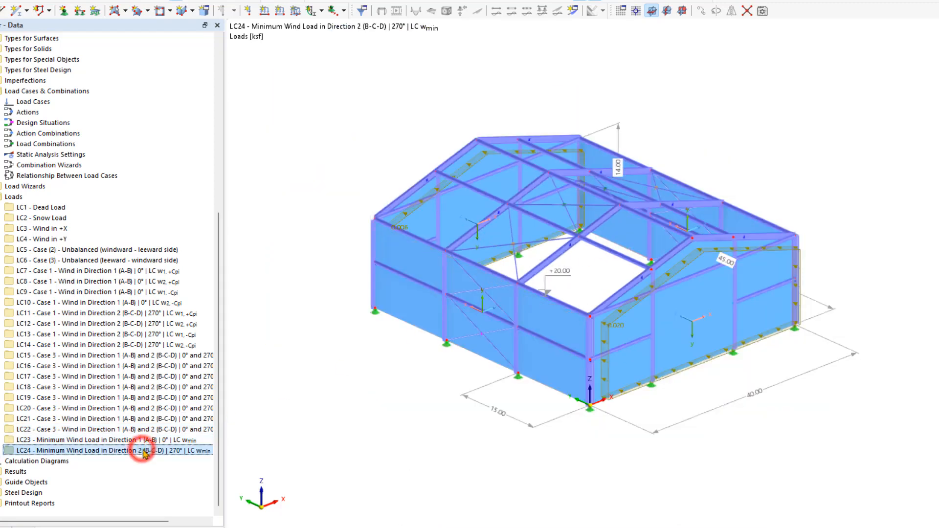
left_click(610, 388)
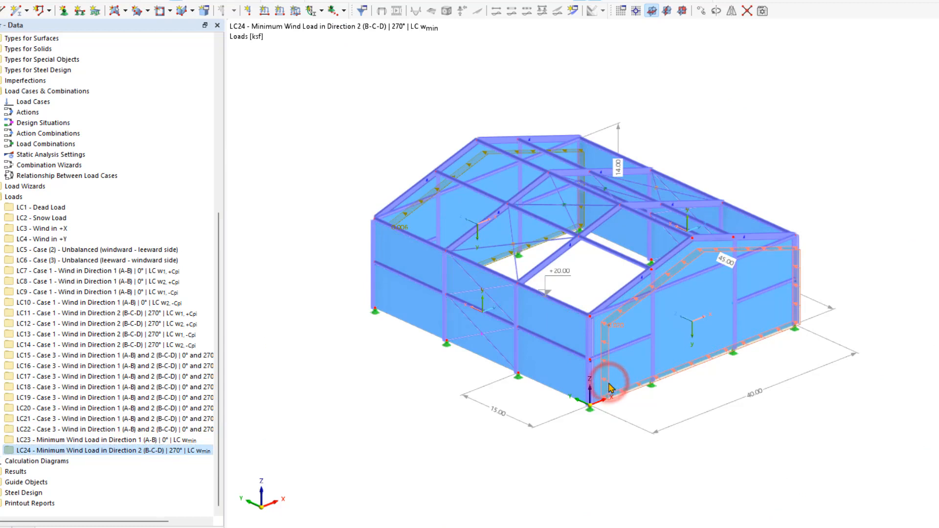
left_click(406, 216)
key("Delete")
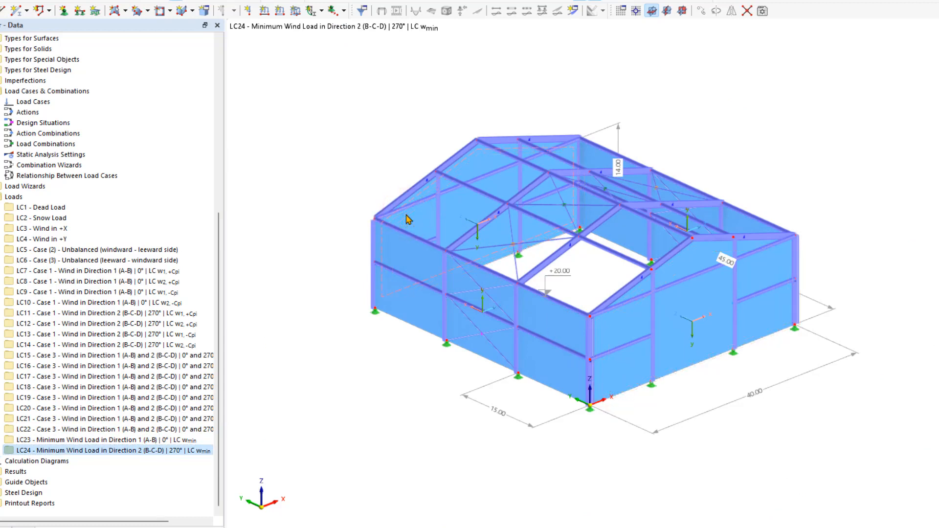
left_click(352, 159)
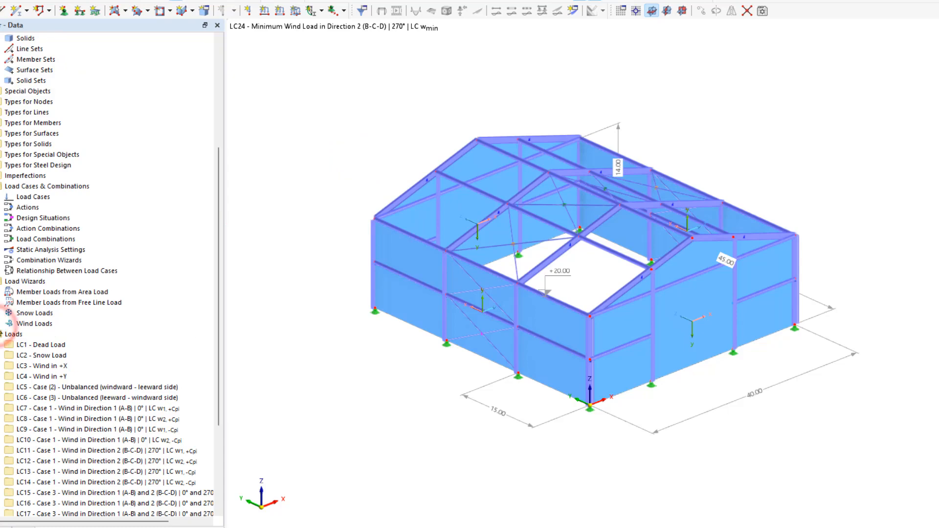
Edit the existing Duopitch roof wind load wizard and change its type to Vertical walls with duopitch roof
left_click(21, 297)
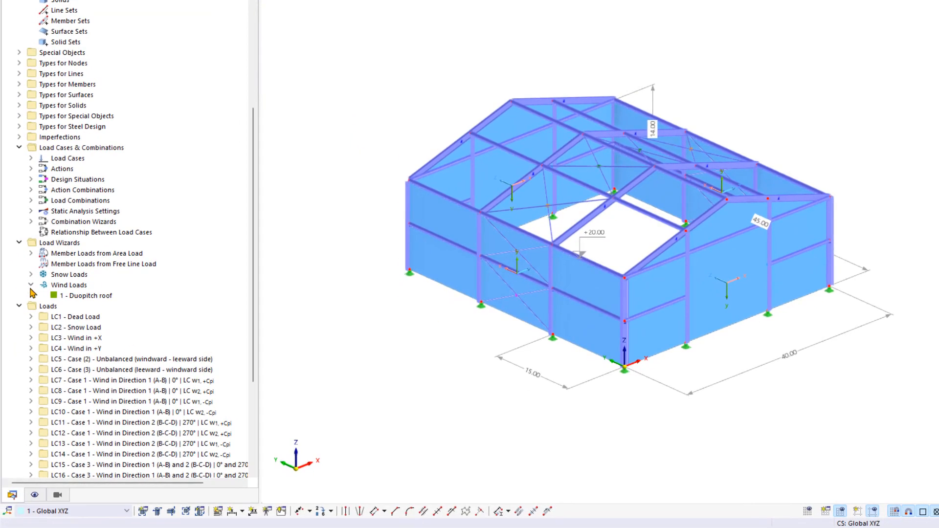
left_click(94, 296)
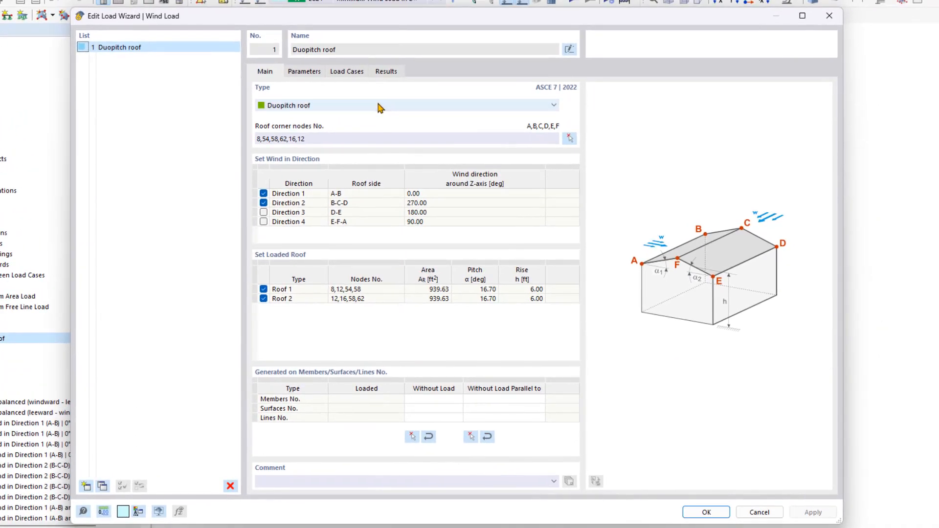
left_click(379, 106)
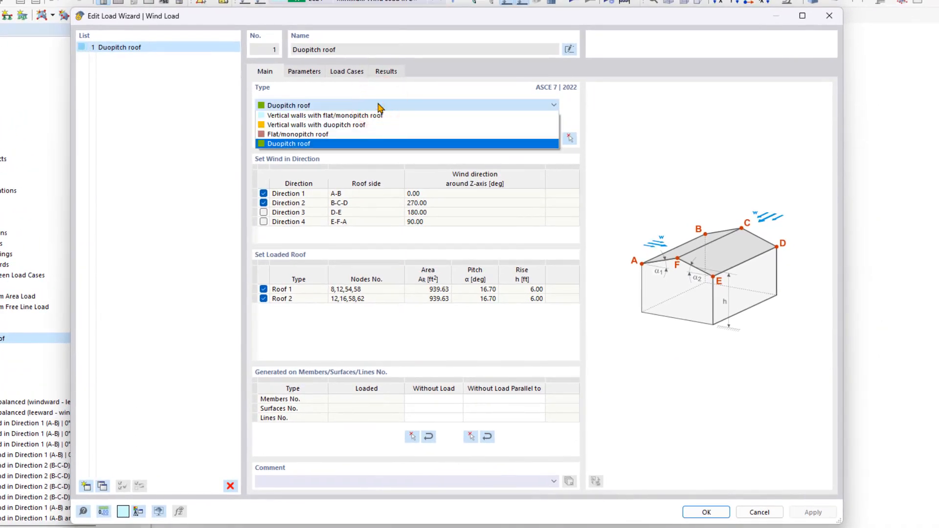
left_click(357, 123)
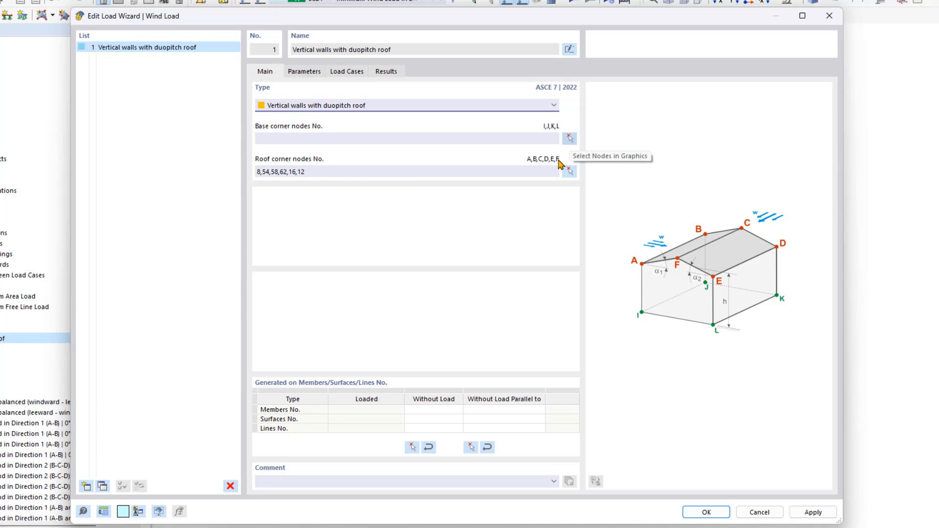
Define the wizard's base corner nodes as 7, 53, 61 and 15 by picking the hall's four base corners in the model
left_click(570, 139)
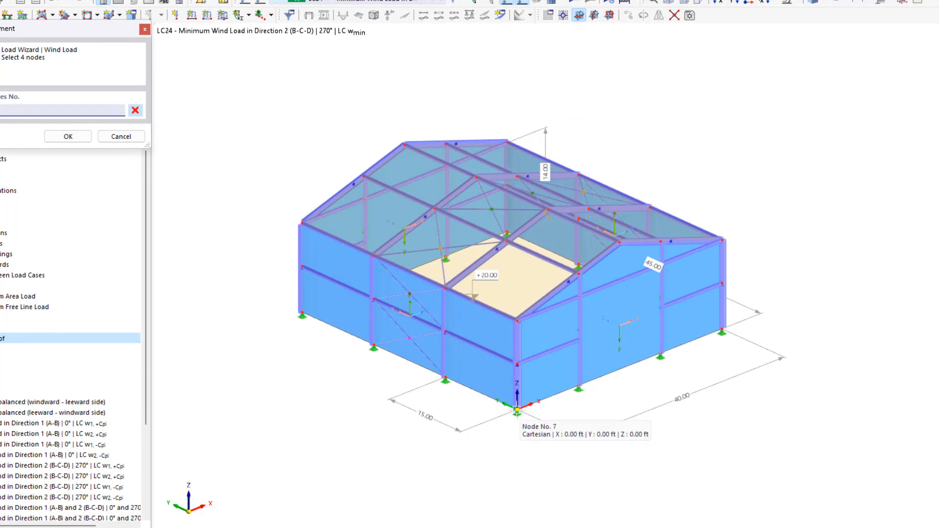
left_click(518, 410)
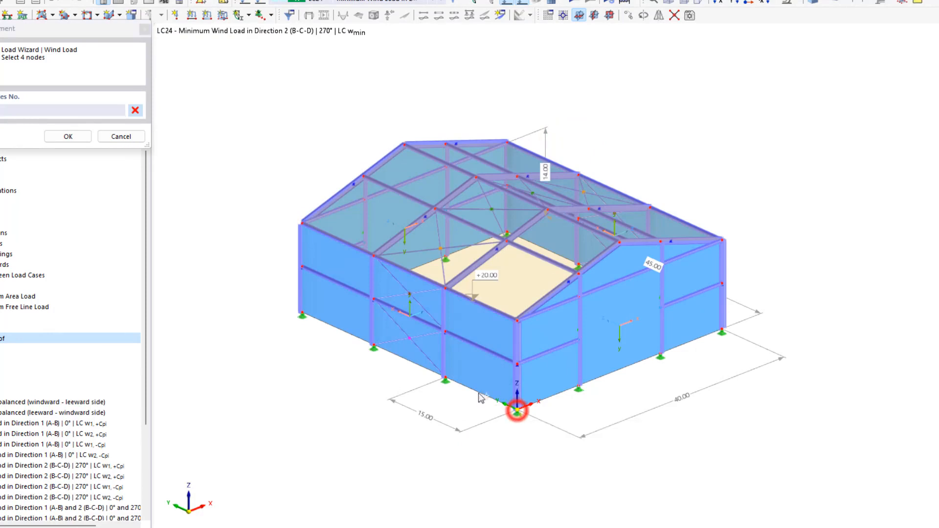
left_click(302, 313)
left_click(507, 230)
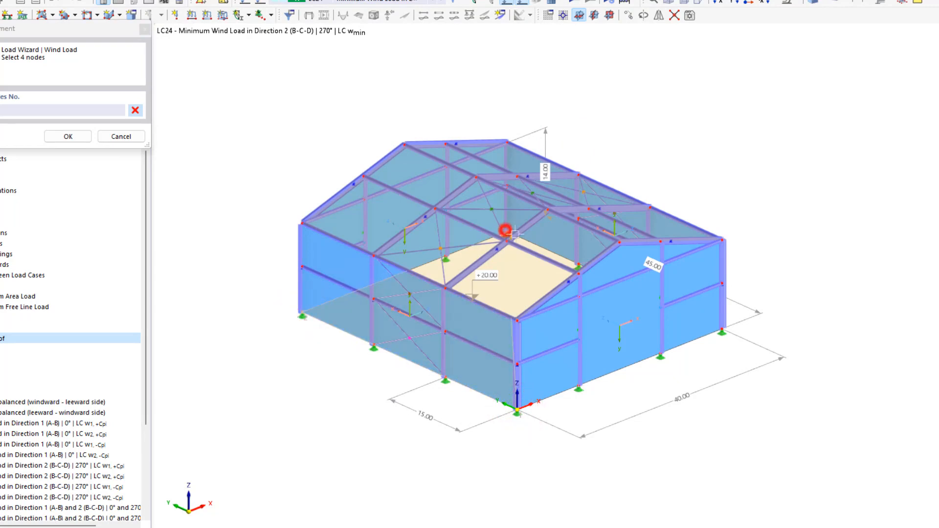
left_click(722, 332)
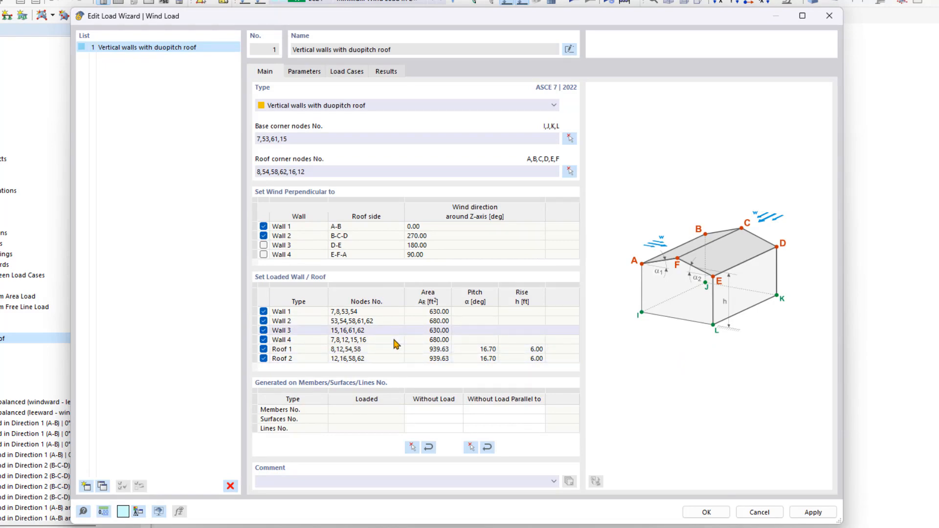
Reset both minimum wind load case assignments in the wizard, generate new load cases for them, and accept the wind load
left_click(305, 72)
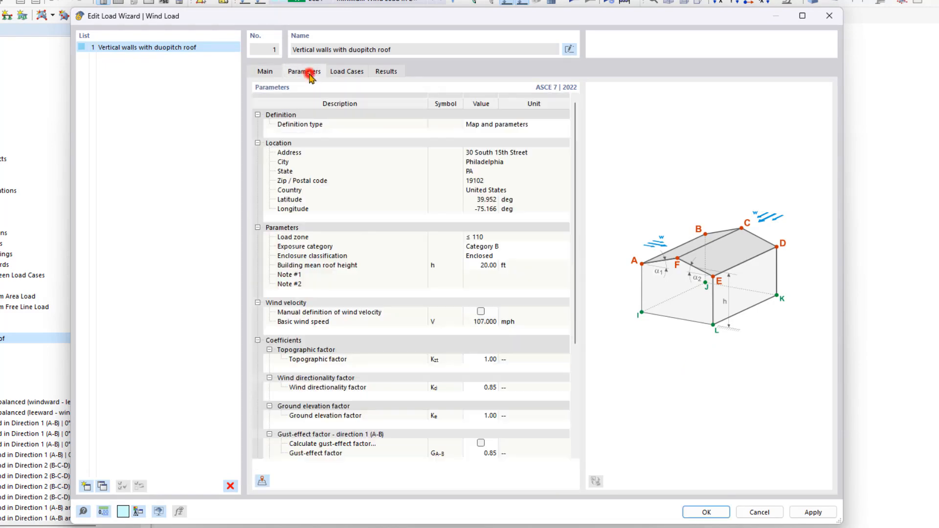
left_click(344, 74)
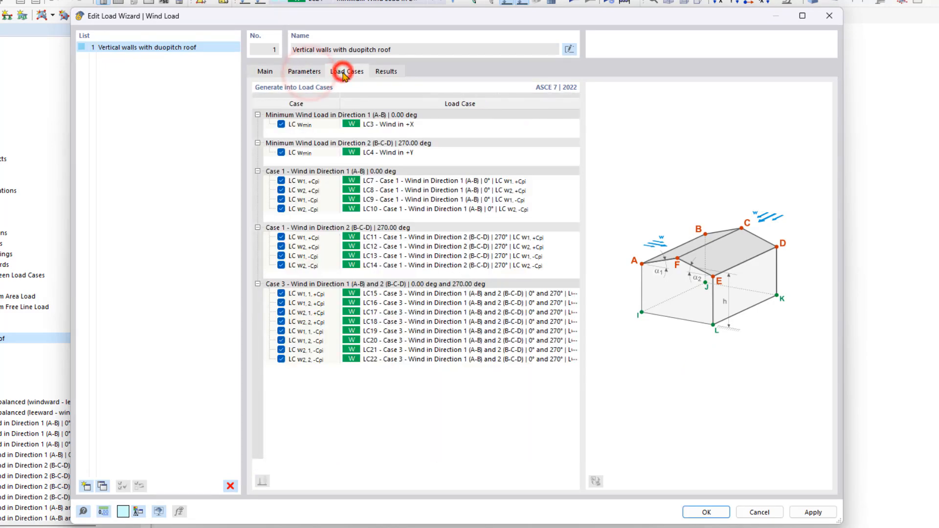
left_click(281, 125)
left_click(281, 153)
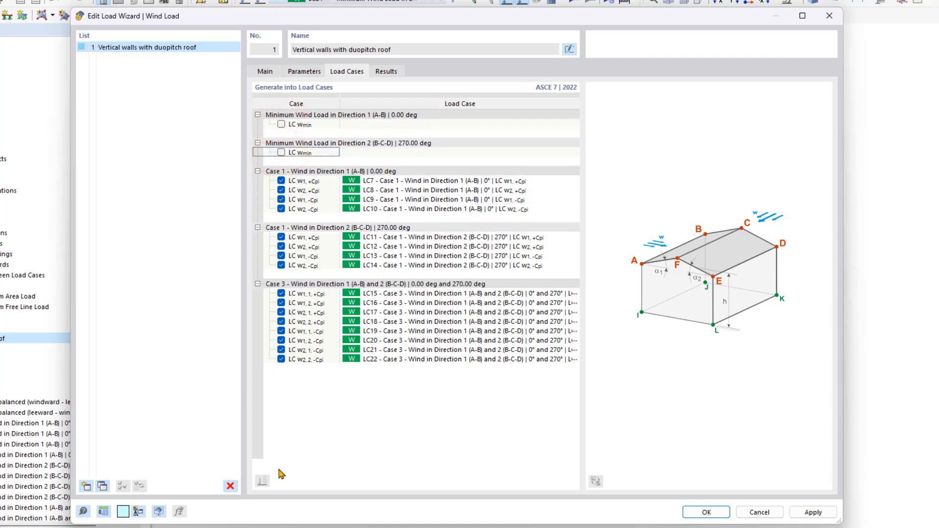
left_click(281, 152)
left_click(282, 125)
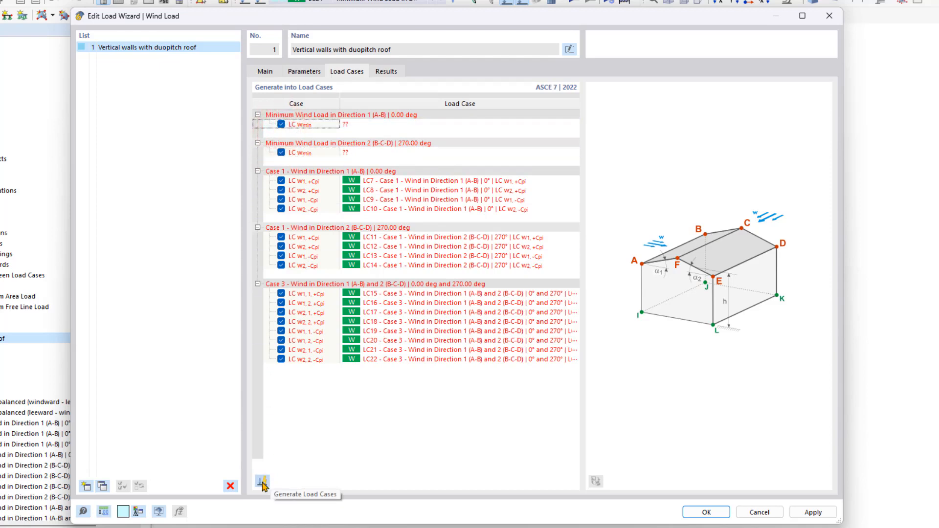
left_click(262, 483)
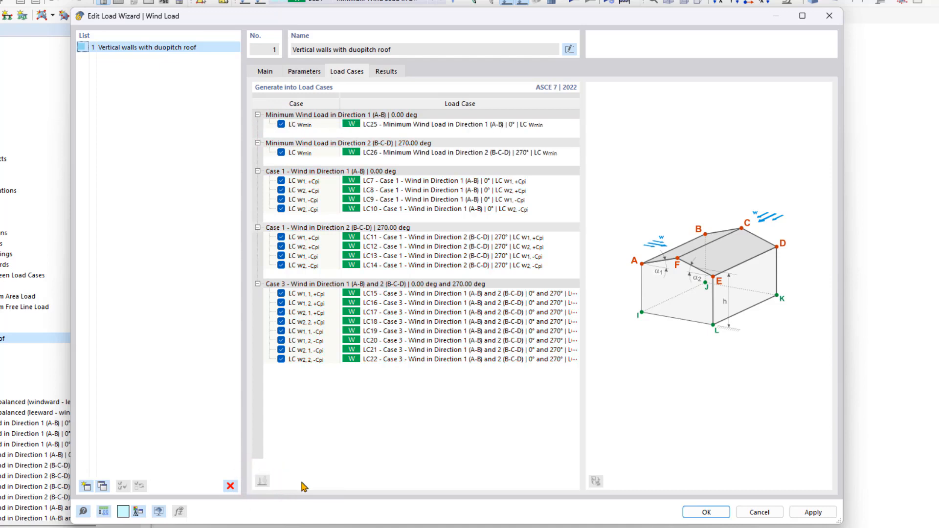
left_click(700, 512)
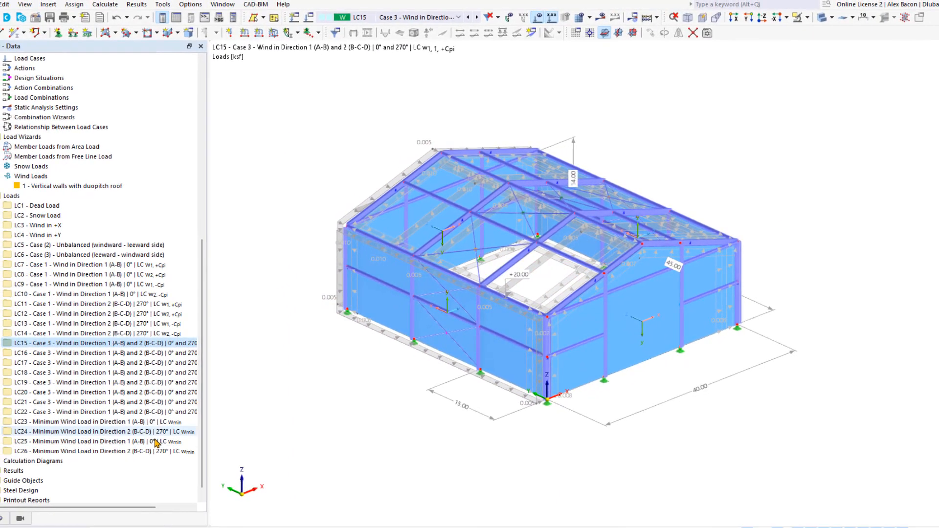
Delete the superseded minimum wind load cases LC23 and LC24
left_click(89, 424)
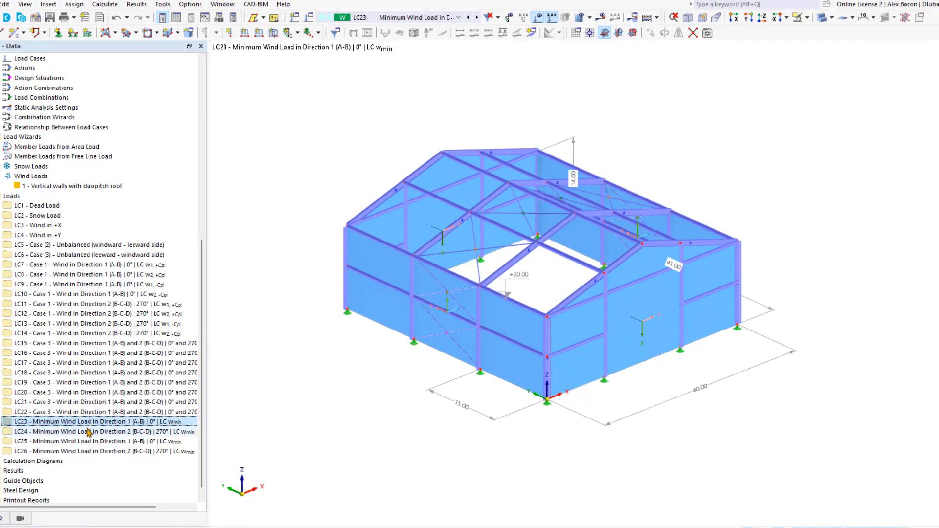
left_click(85, 431)
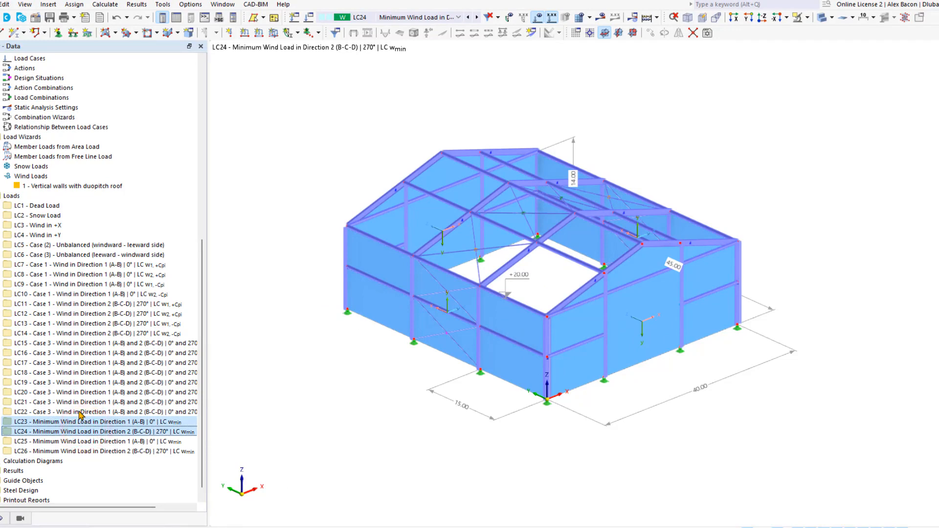
key("Delete")
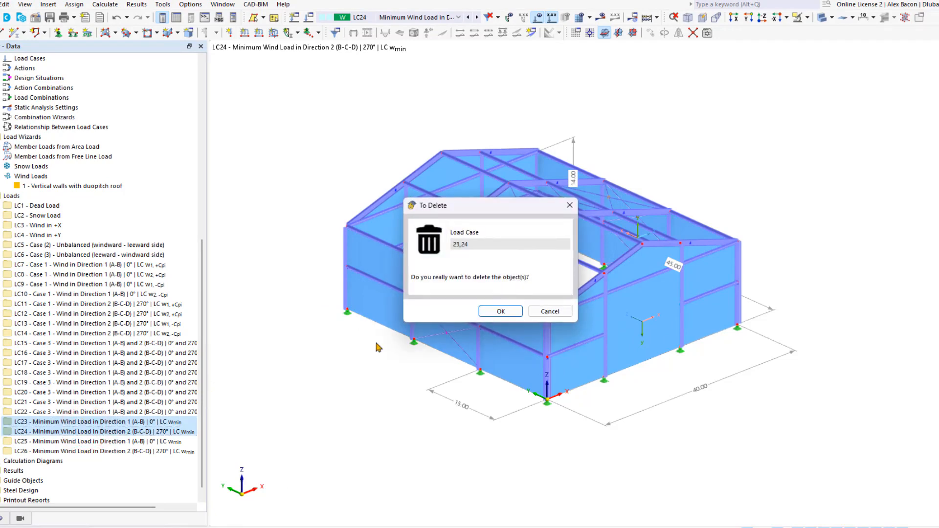
left_click(504, 313)
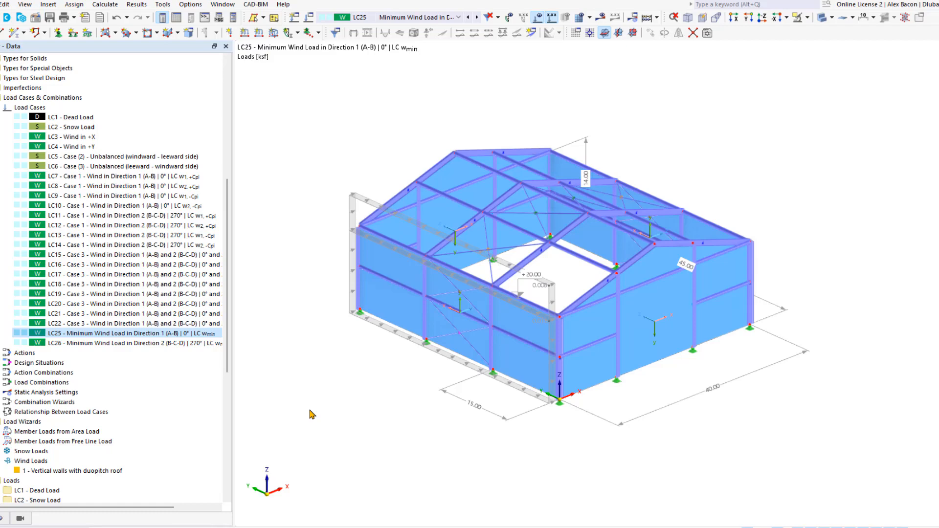
Colour the rendered objects by member type and display the model with transparent surfaces
left_click(2, 519)
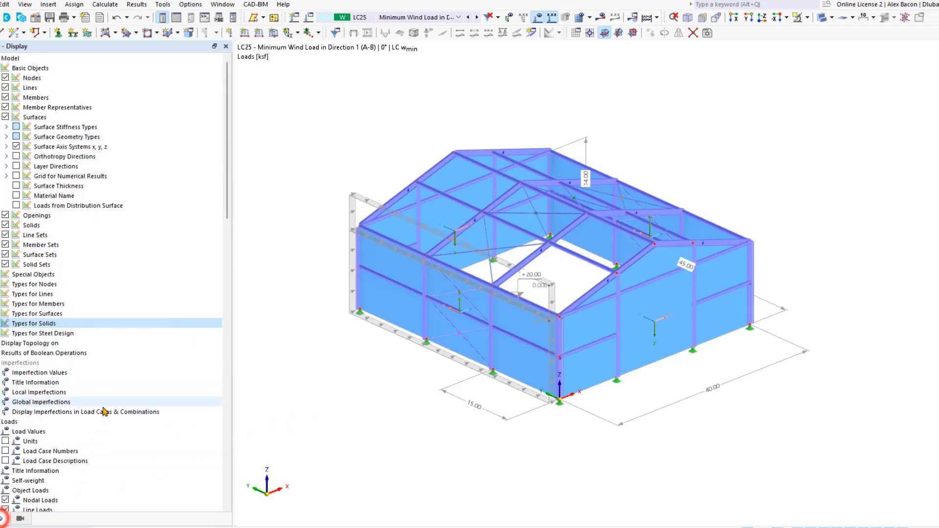
scroll(104, 412, "down", 10)
scroll(104, 412, "down", 10)
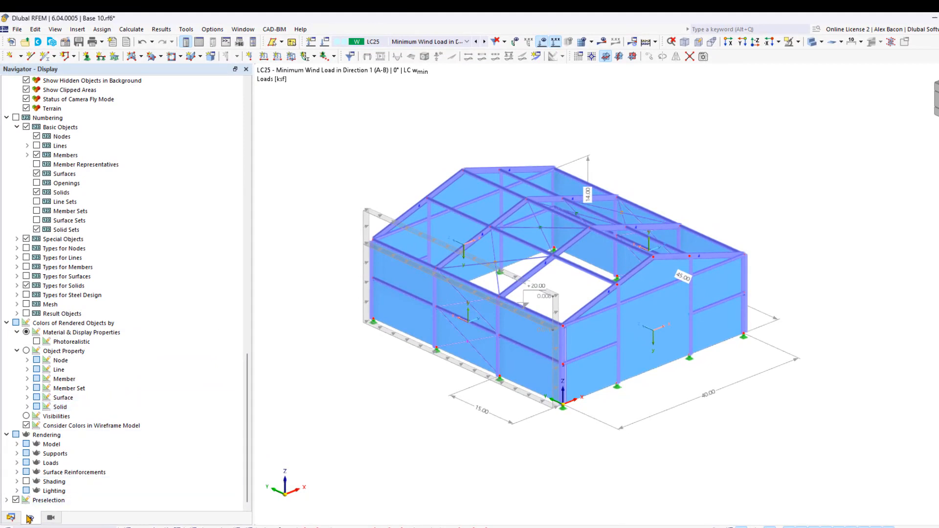
left_click(26, 378)
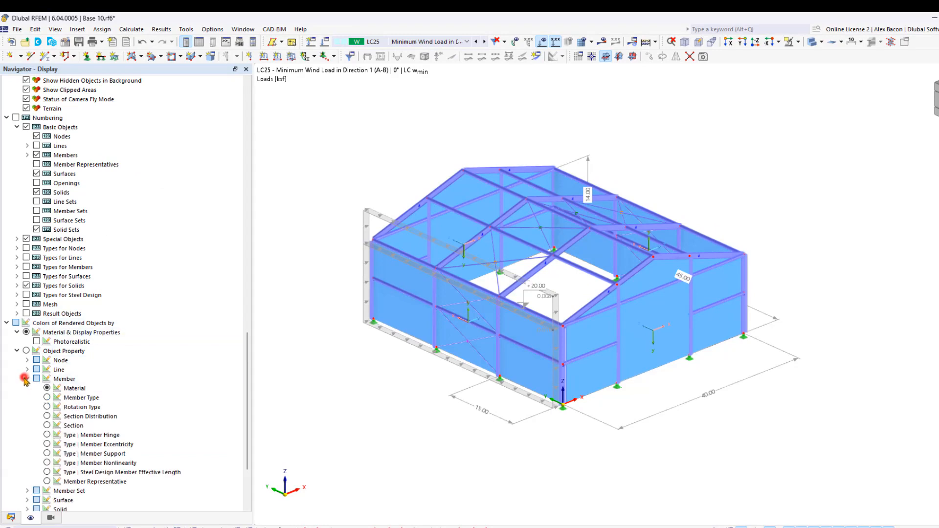
left_click(46, 398)
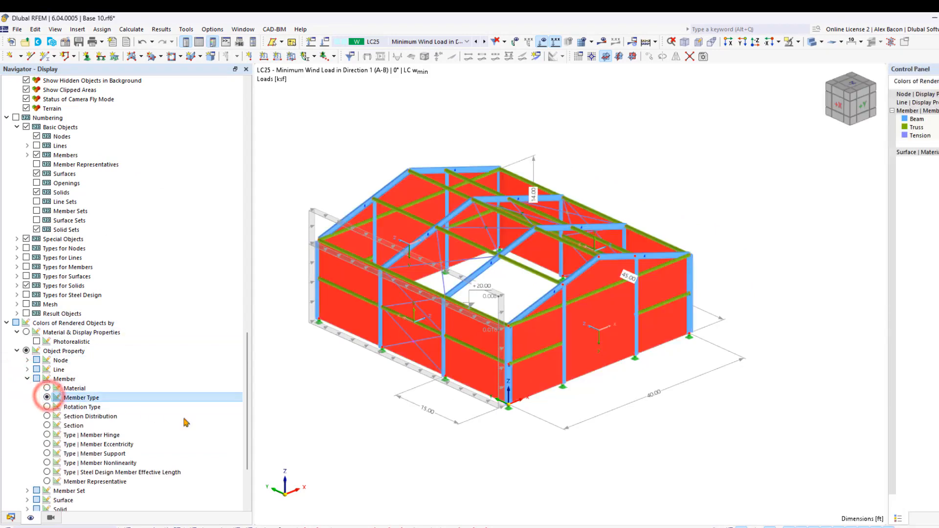
left_click(383, 451)
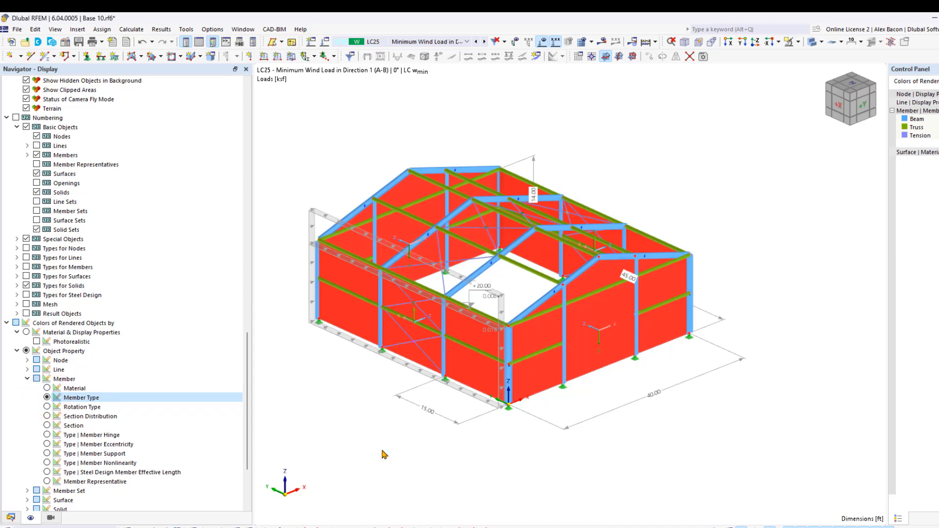
left_click(809, 42)
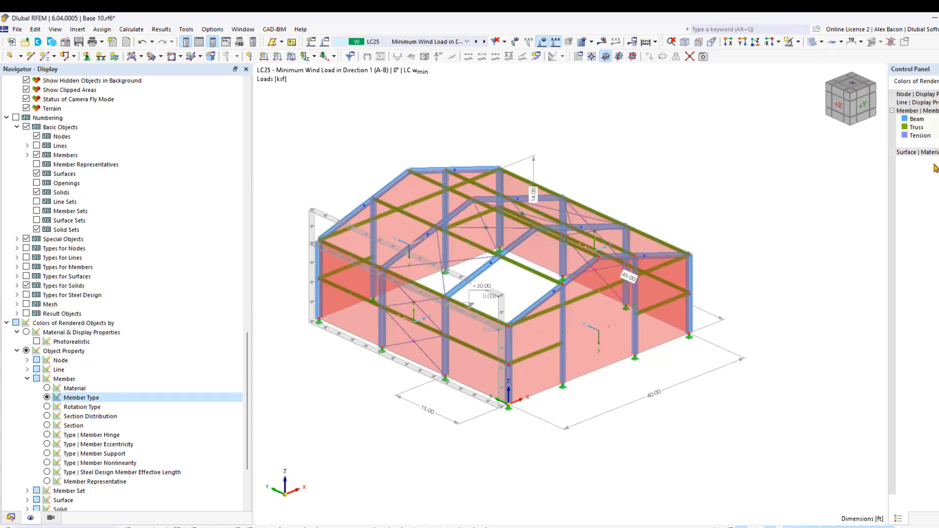
Examine the tension bracing members in the hall's walls and roof
left_click(917, 137)
left_click(914, 133)
scroll(656, 211, "up", 3)
middle_click_drag(656, 210, 503, 258)
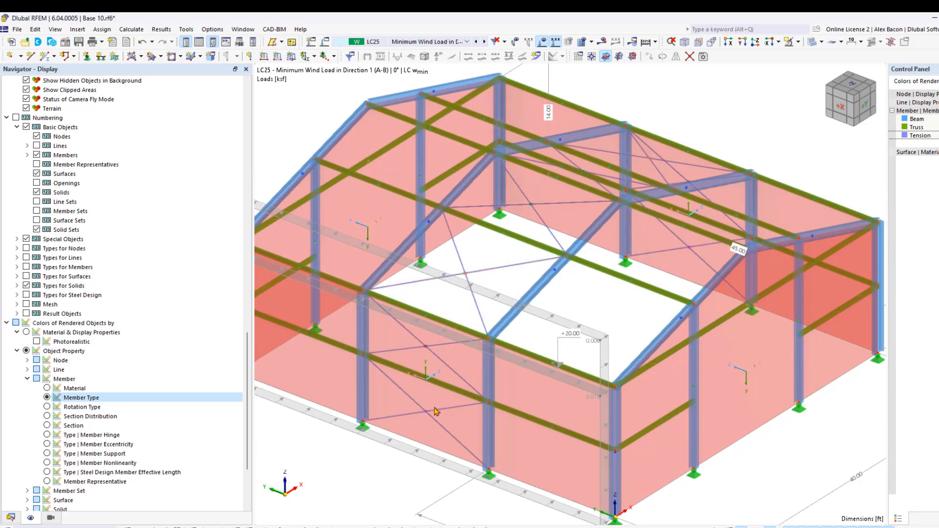
scroll(403, 478, "down", 3)
middle_click_drag(403, 478, 415, 430)
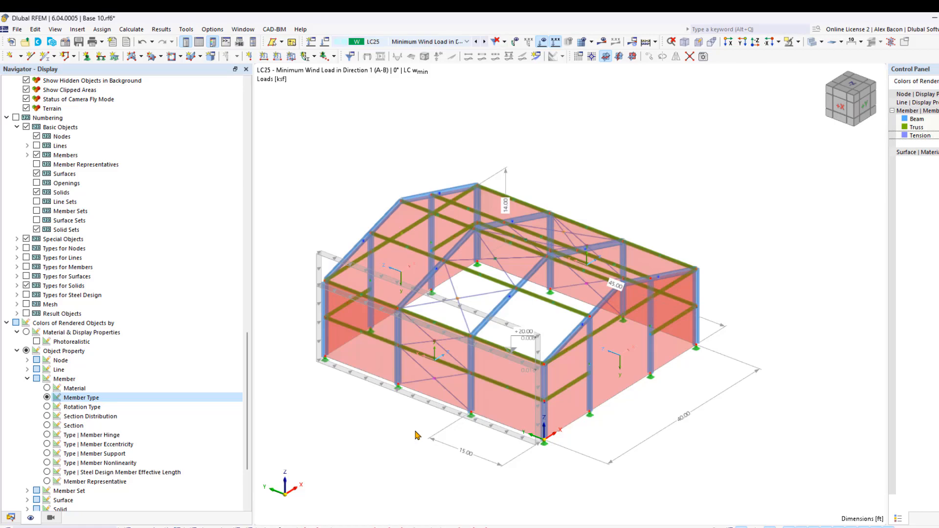
Review static analysis setting SA1's reactivation options for failing members, including reduced stiffness and individual removal, and leave the settings without saving
left_click(11, 518)
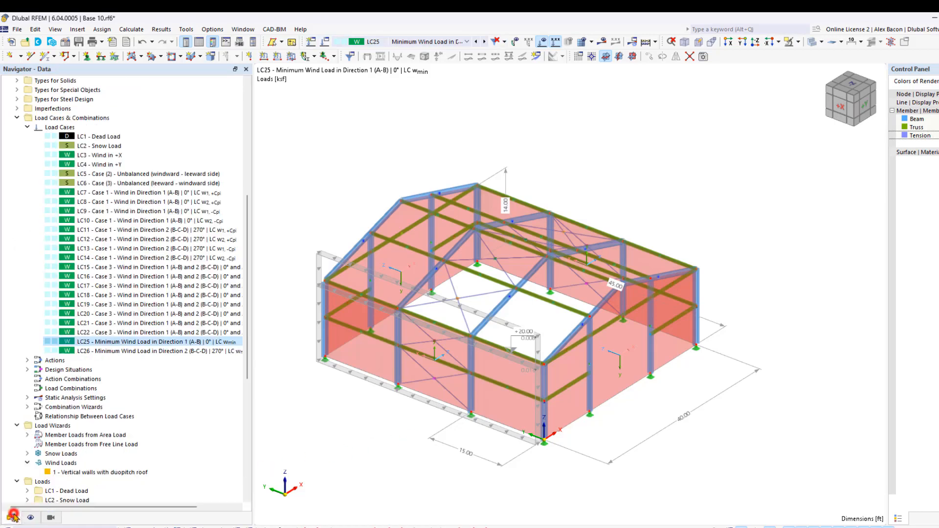
scroll(111, 419, "down", 7)
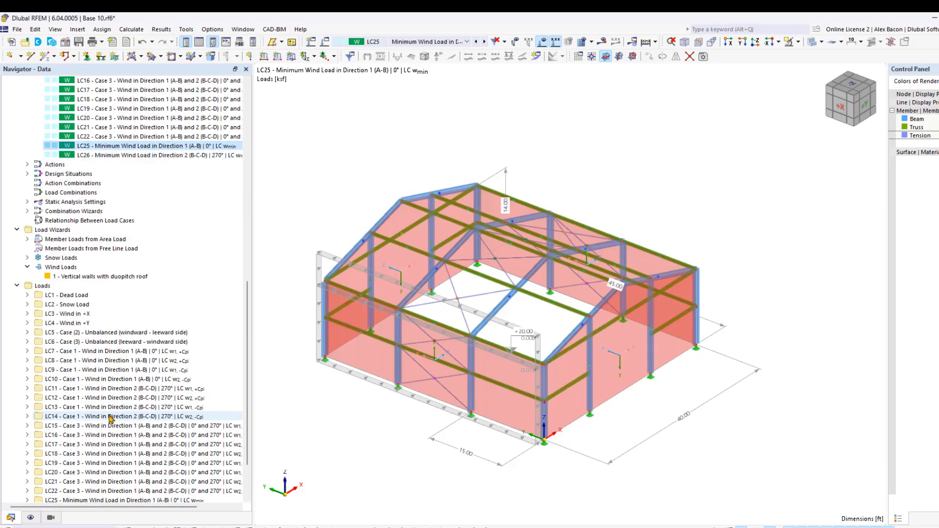
scroll(110, 416, "up", 6)
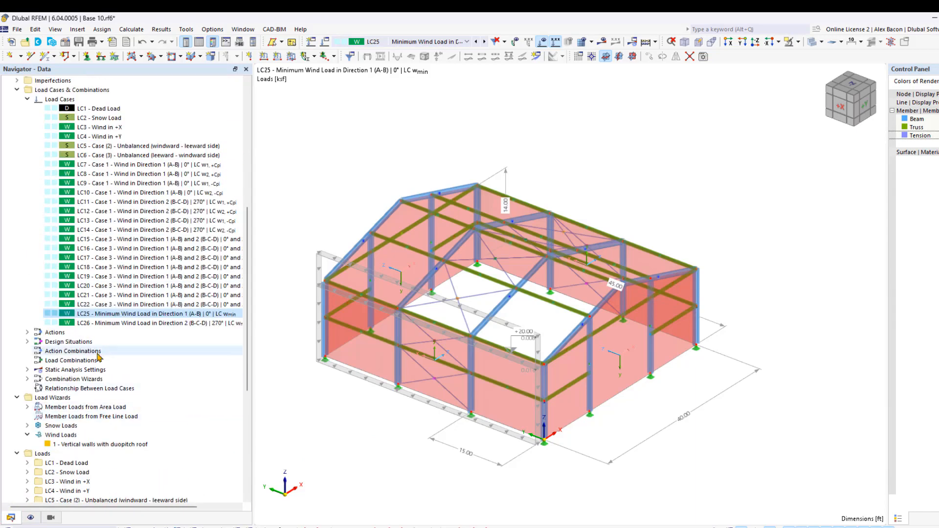
right_click(105, 369)
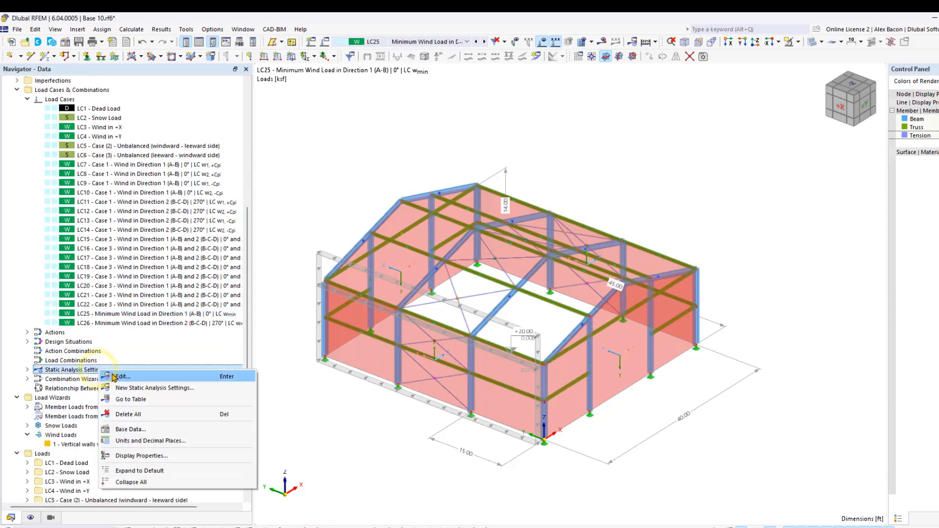
left_click(112, 375)
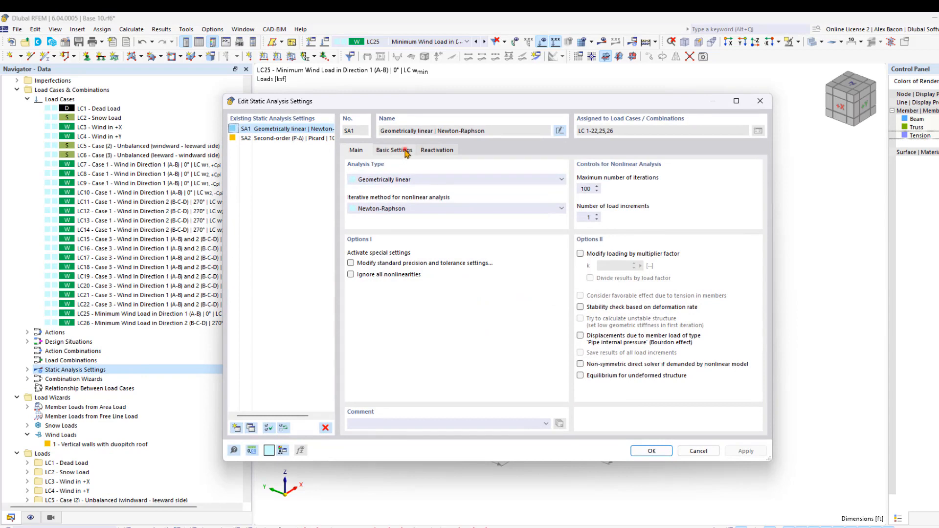
left_click(404, 151)
left_click(431, 150)
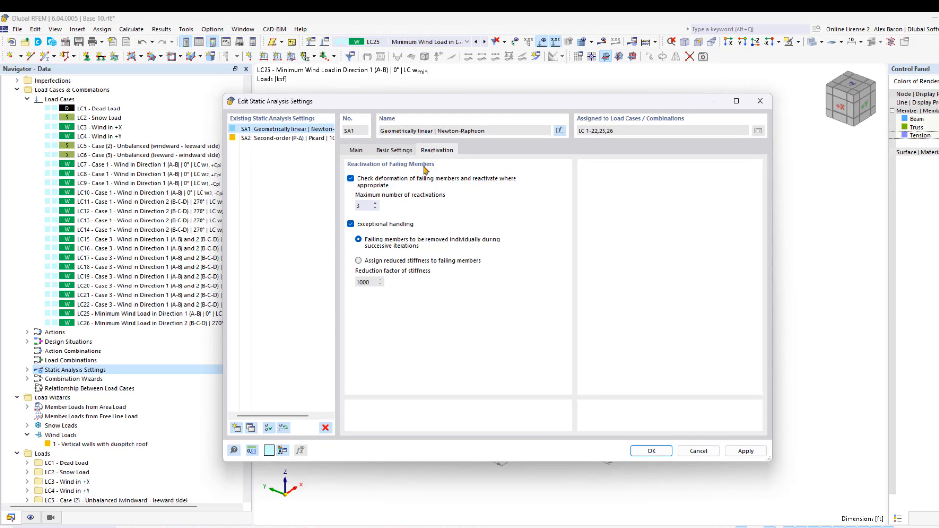
left_click(406, 263)
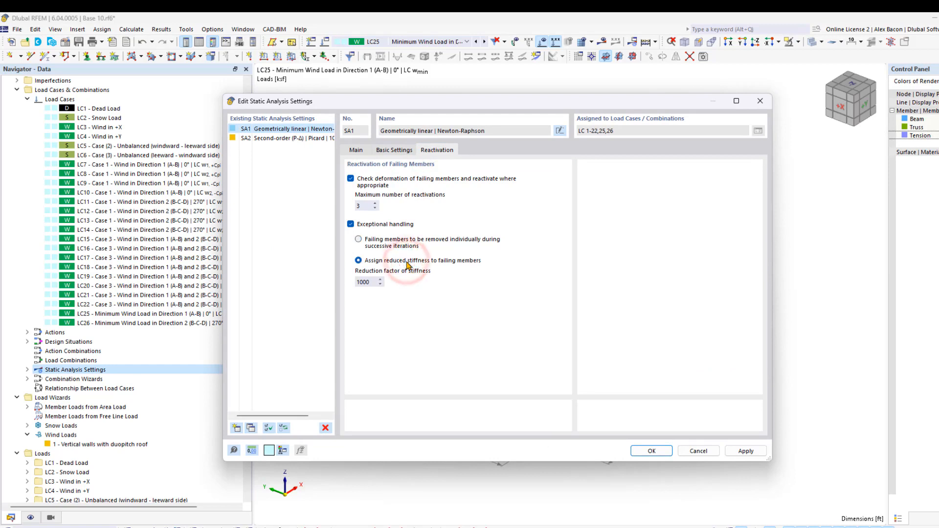
left_click(395, 241)
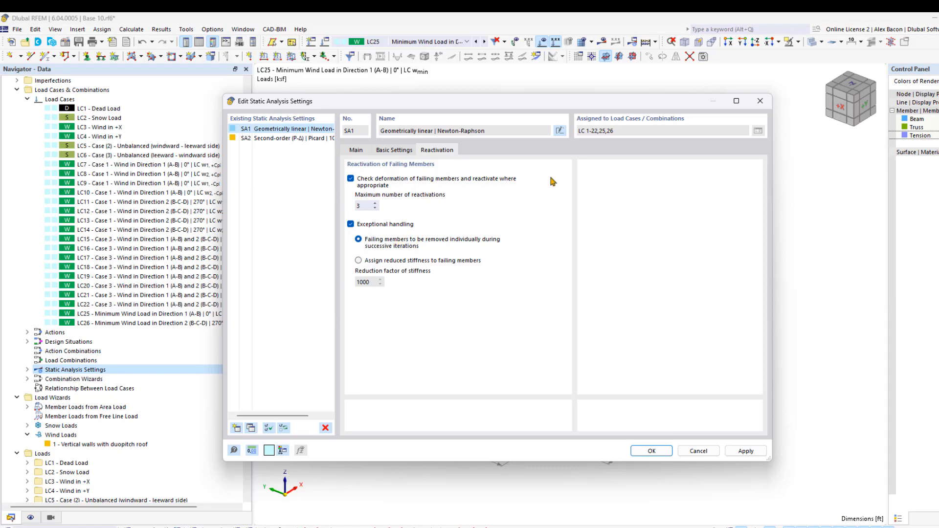
left_click(758, 100)
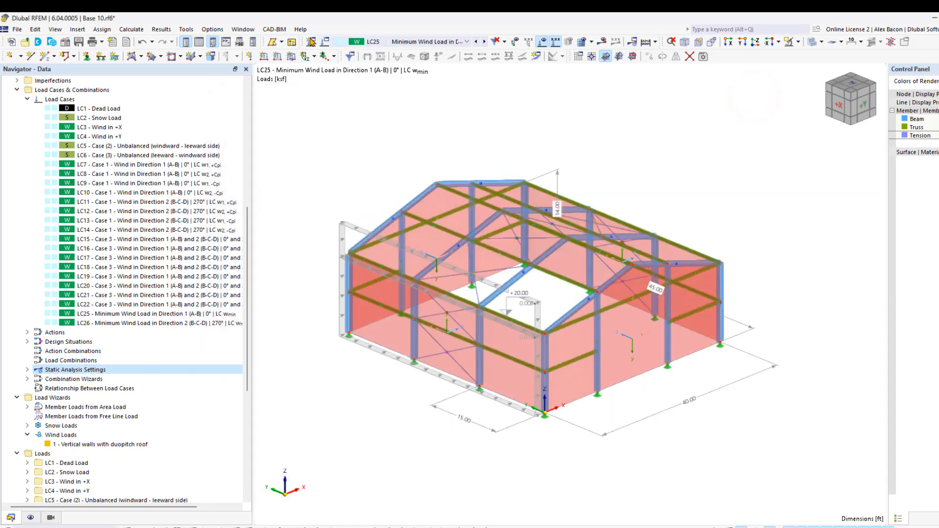
Create load case LC27 with action category Self-straining force, permanent, and make it the current load case
left_click(311, 41)
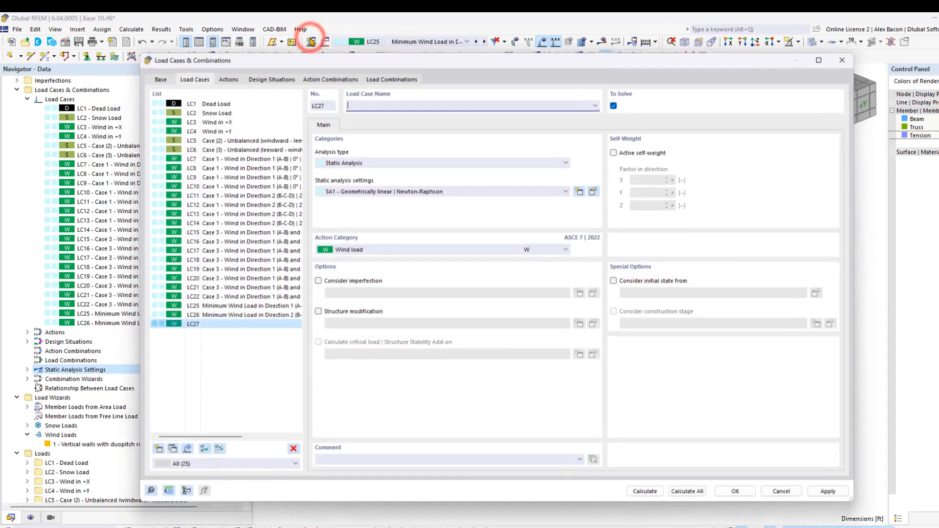
left_click(401, 251)
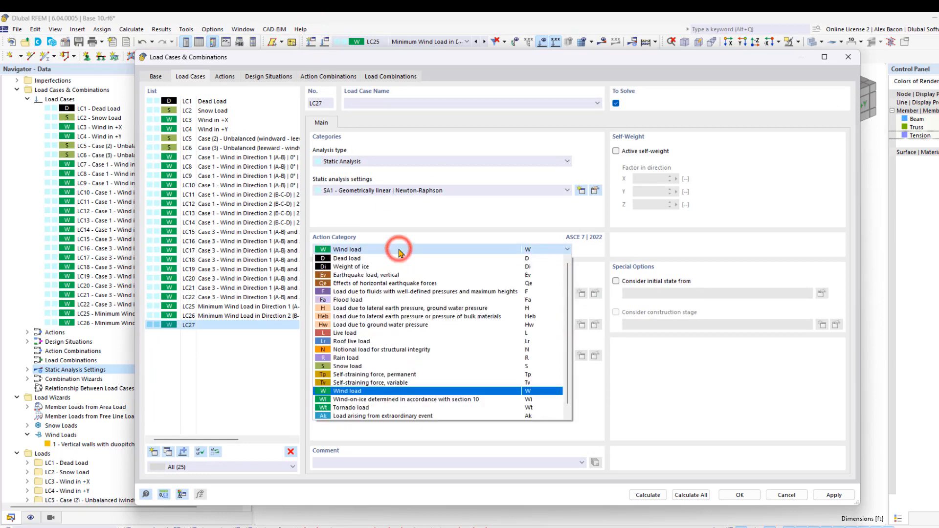
left_click(397, 375)
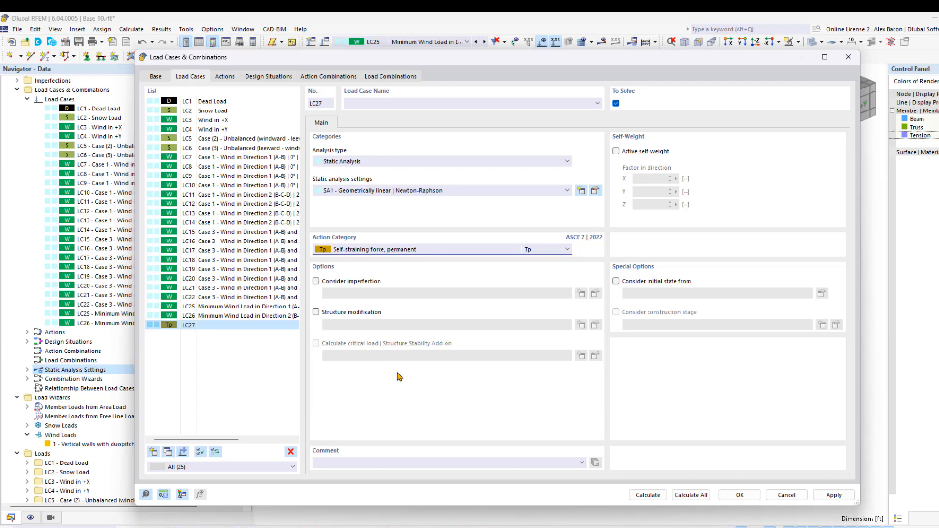
left_click(734, 494)
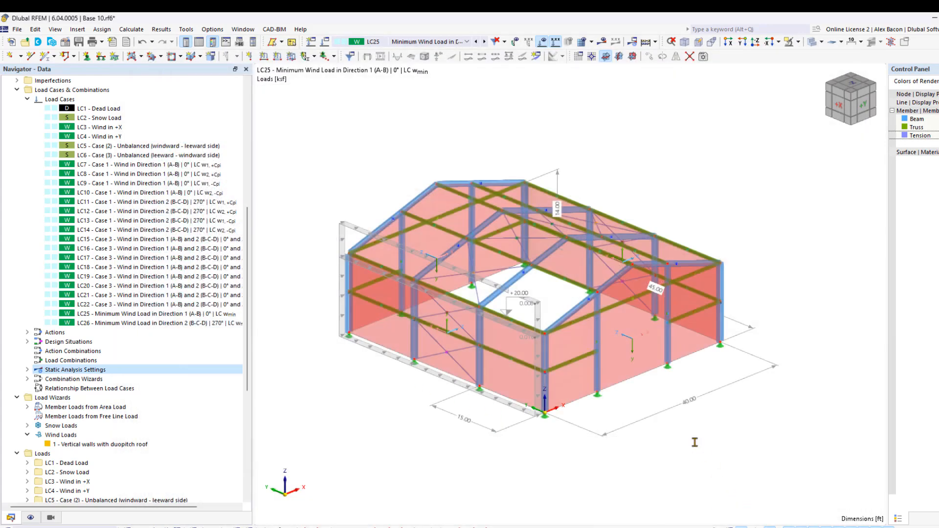
left_click(380, 41)
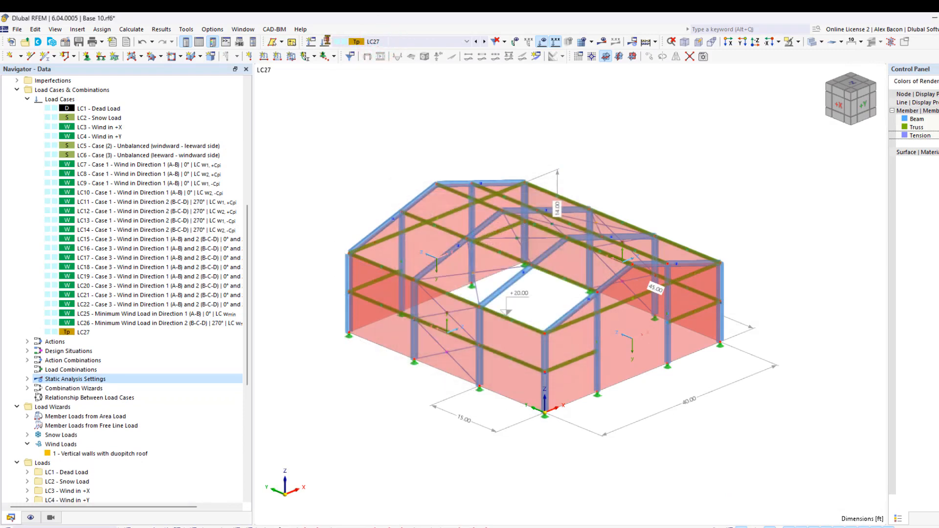
Name load case LC27 Prestress and accept the load case settings
left_click(326, 40)
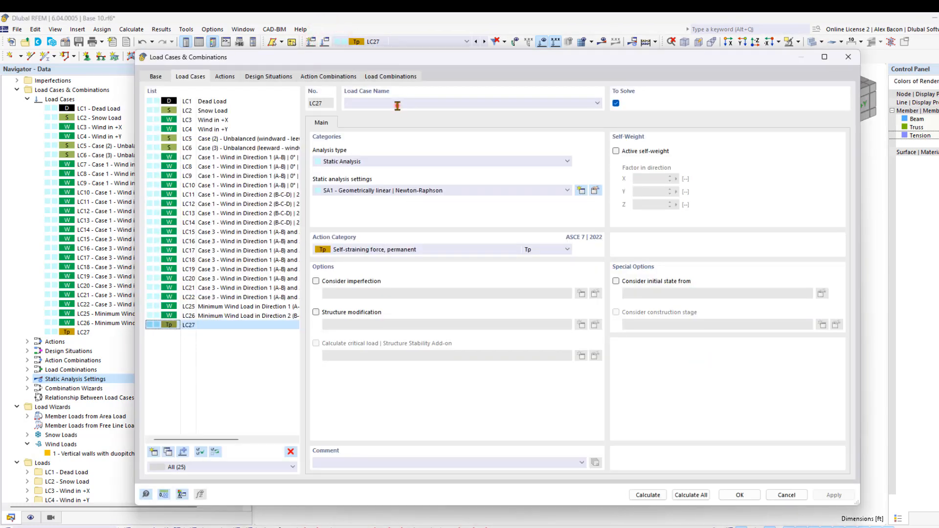
left_click(391, 103)
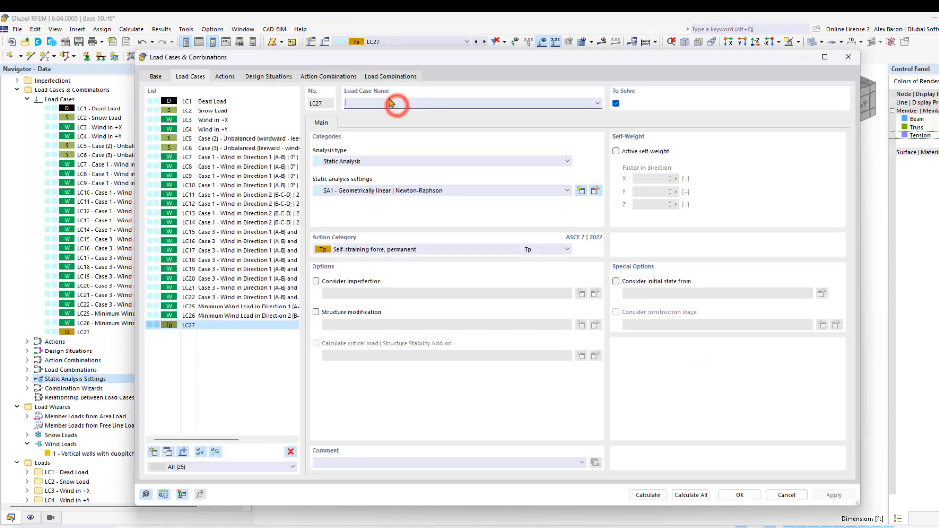
type("Prestress")
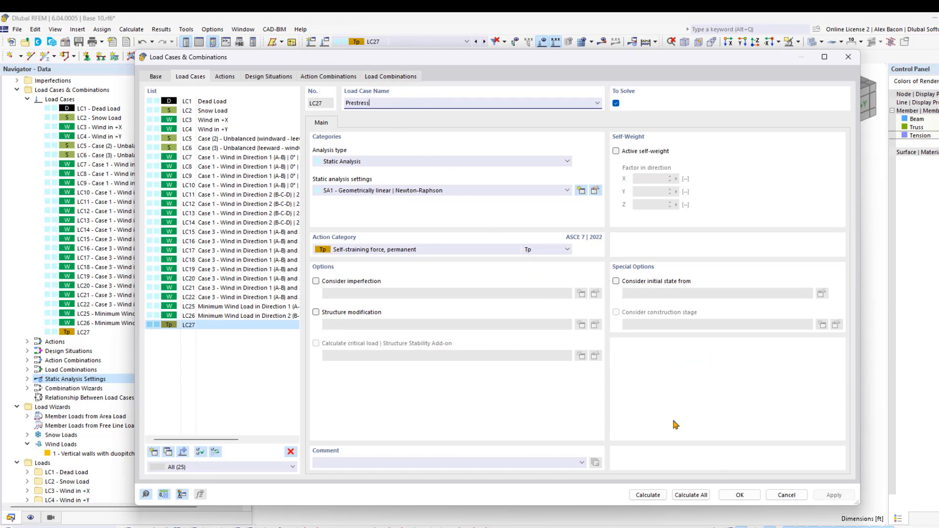
left_click(738, 495)
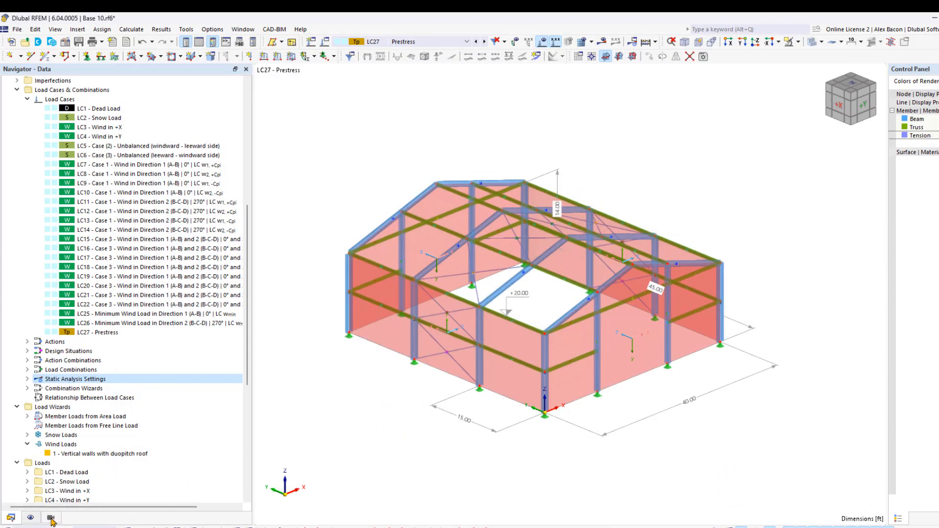
Activate the visibility mode and isolate the tension members using the grouping of members by type
left_click(51, 519)
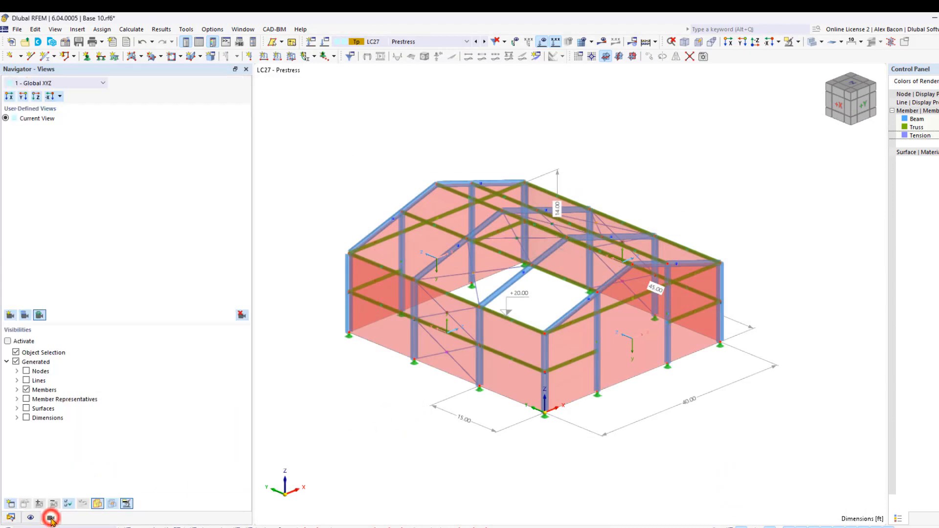
left_click(8, 342)
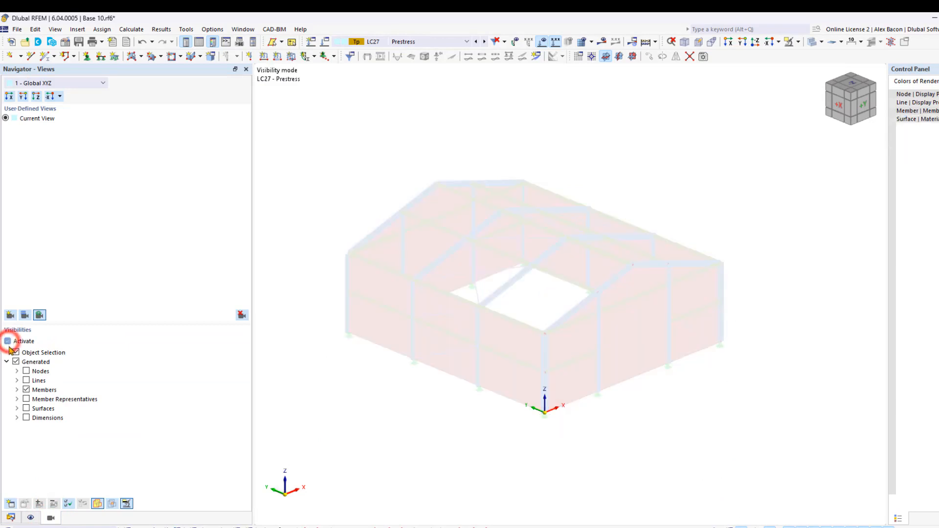
left_click(17, 390)
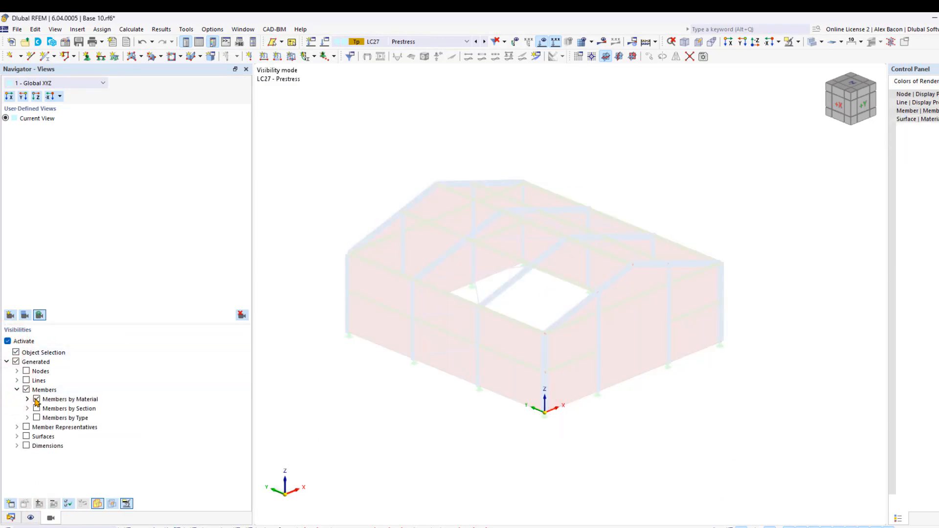
left_click(36, 400)
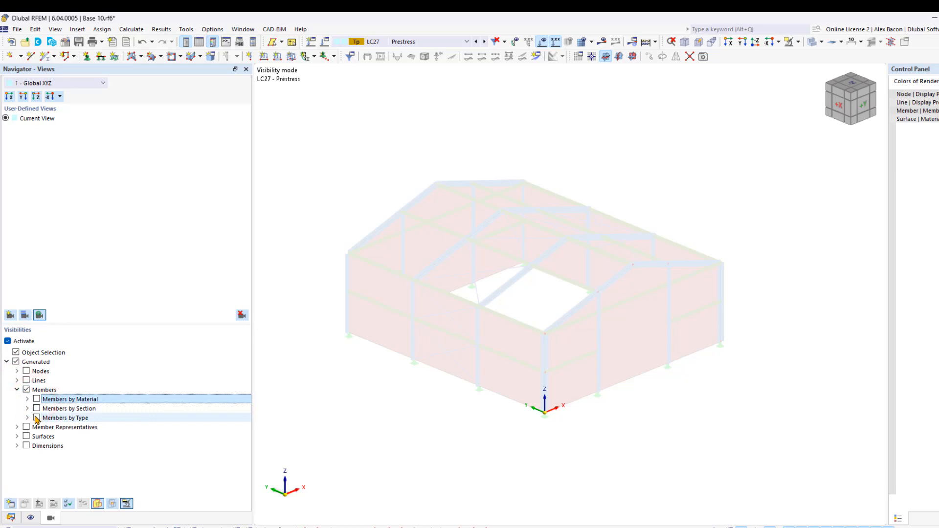
left_click(37, 419)
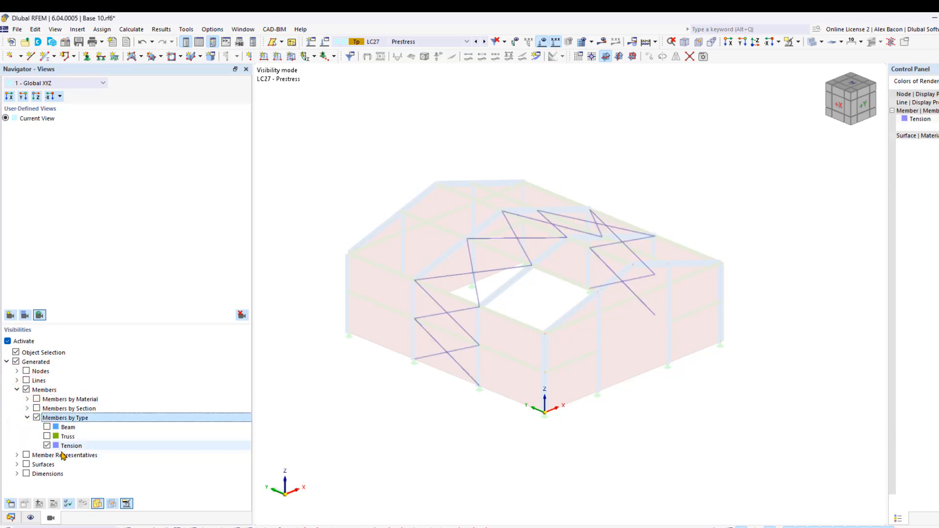
Select all isolated tension members and create a new member load on them in LC27 with load type Axial Displacement
left_click(419, 433)
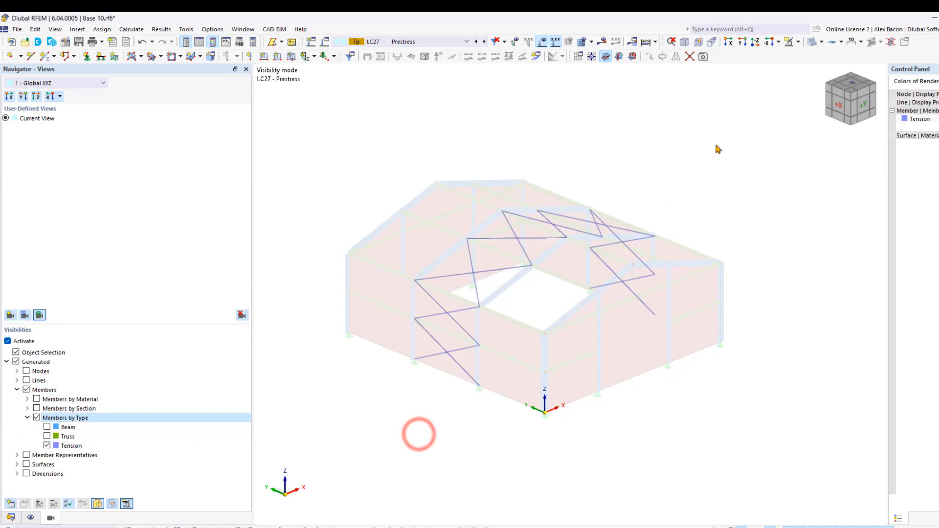
left_click_drag(722, 138, 334, 462)
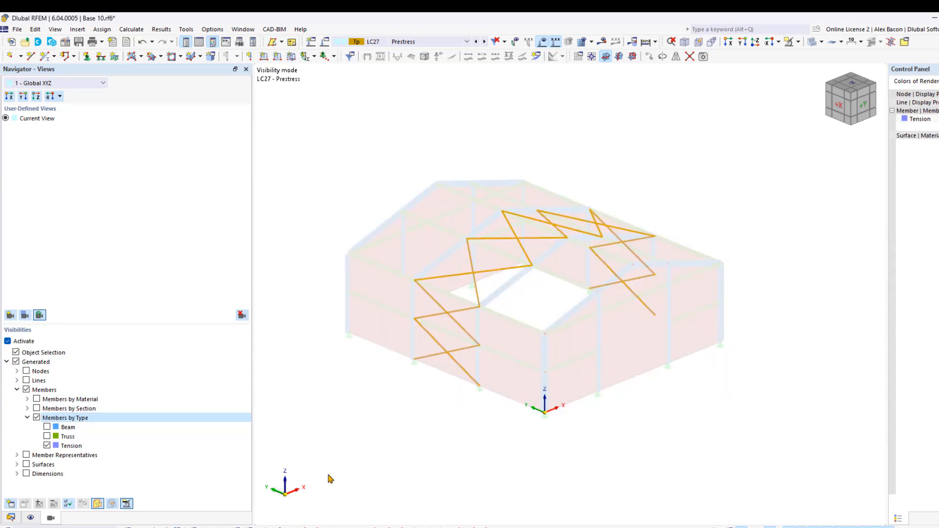
left_click(277, 56)
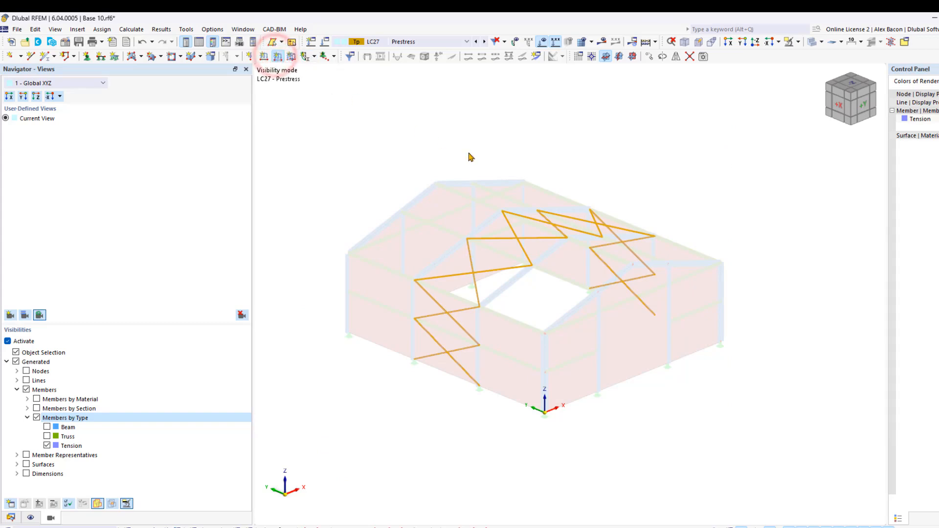
left_click(292, 187)
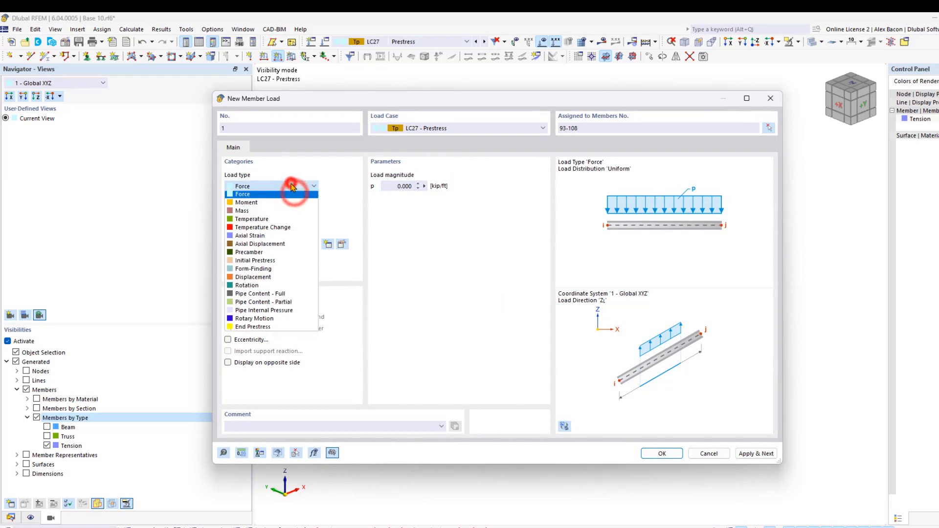
left_click(273, 245)
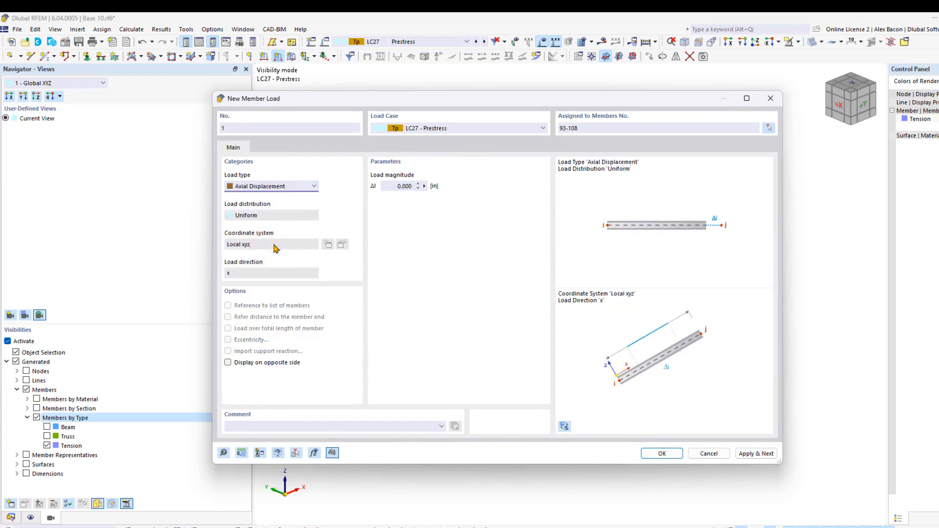
Set the axial displacement magnitude to 0.5 in, apply the load to the bracing members, and clear the selection
left_click(394, 186)
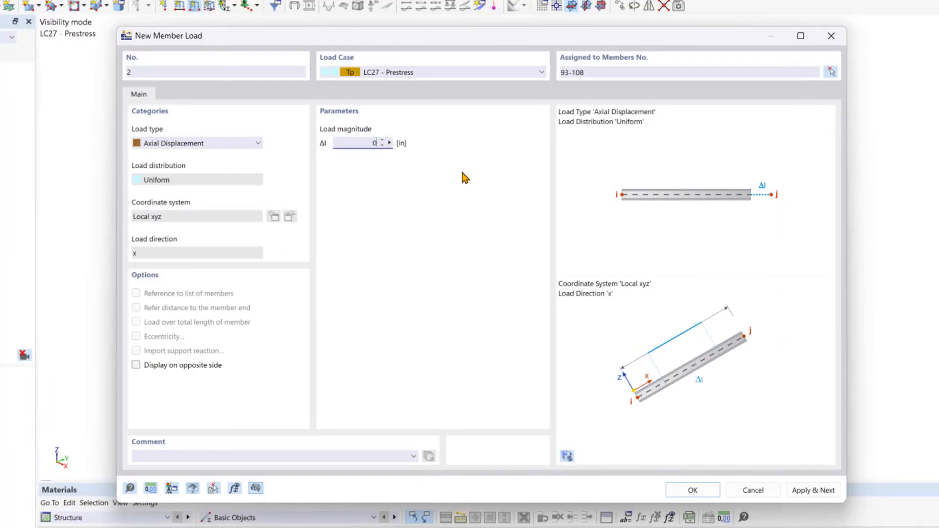
type("0.5")
left_click(692, 490)
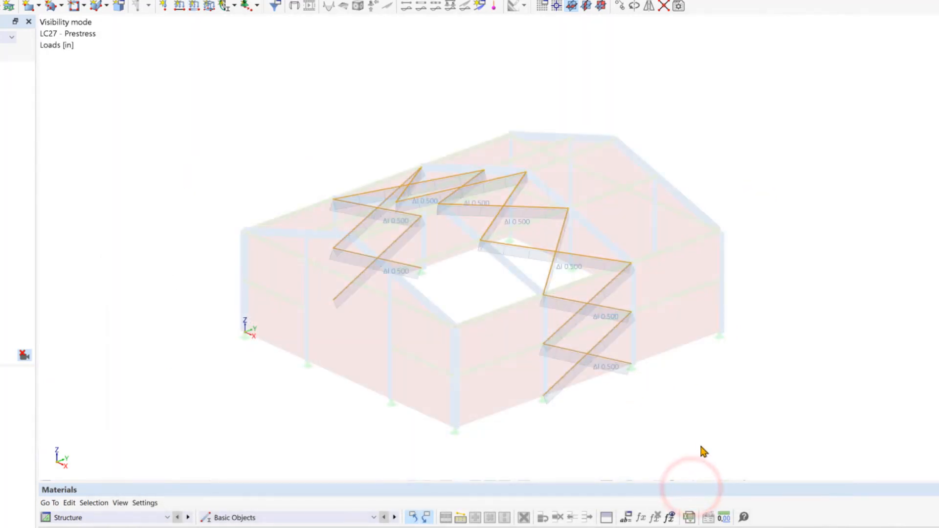
left_click(704, 435)
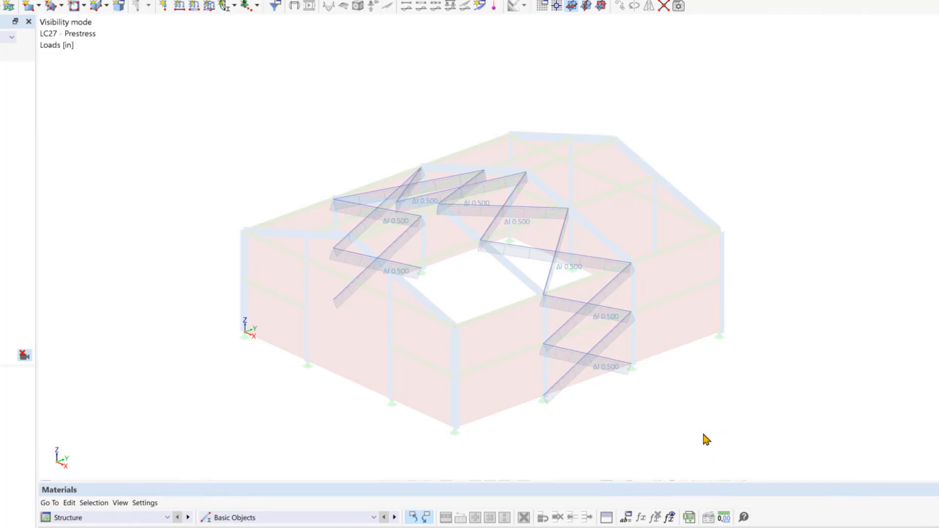